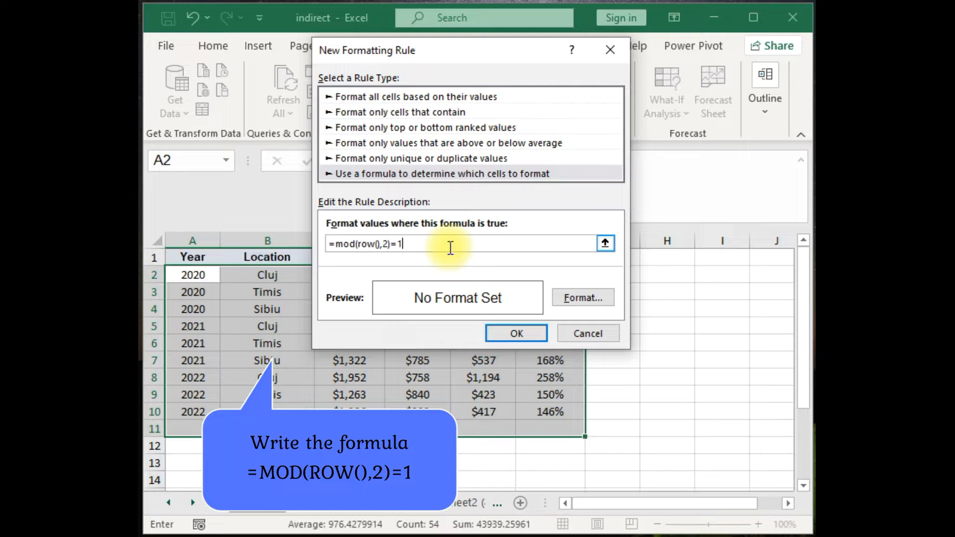
# - Give the =MOD(ROW(),2)=1 rule a medium light blue background fill and apply it to the range A2:F11
pyautogui.click(582, 298)
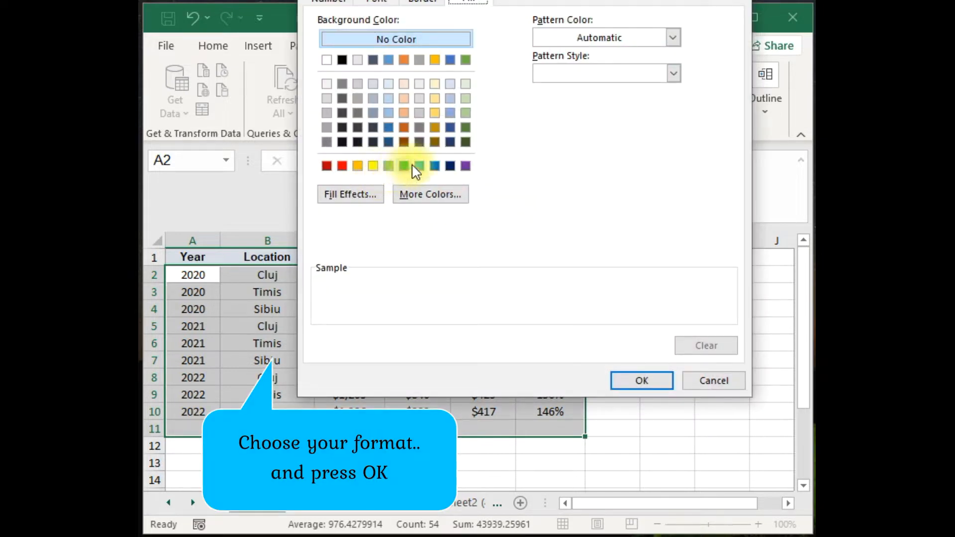
pyautogui.click(451, 114)
pyautogui.click(642, 381)
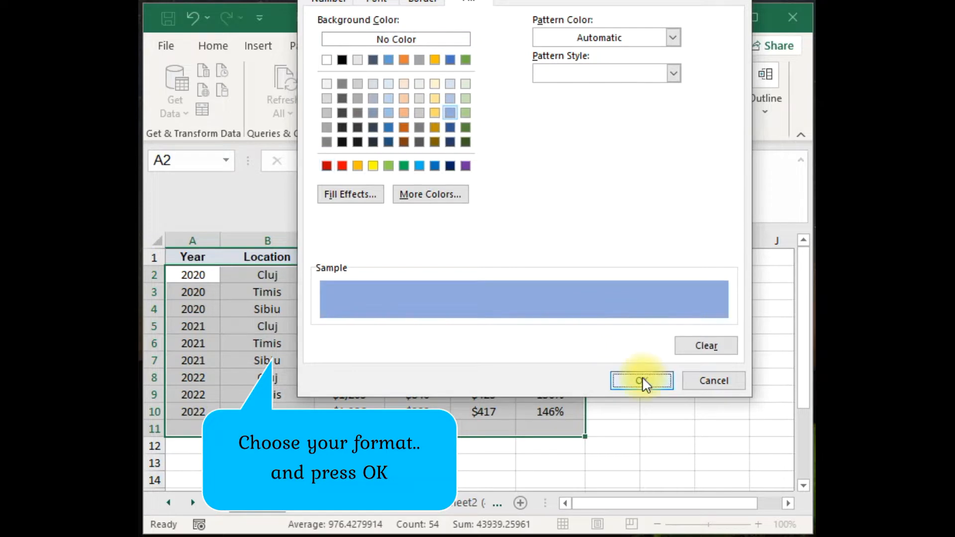
pyautogui.click(530, 334)
pyautogui.click(759, 325)
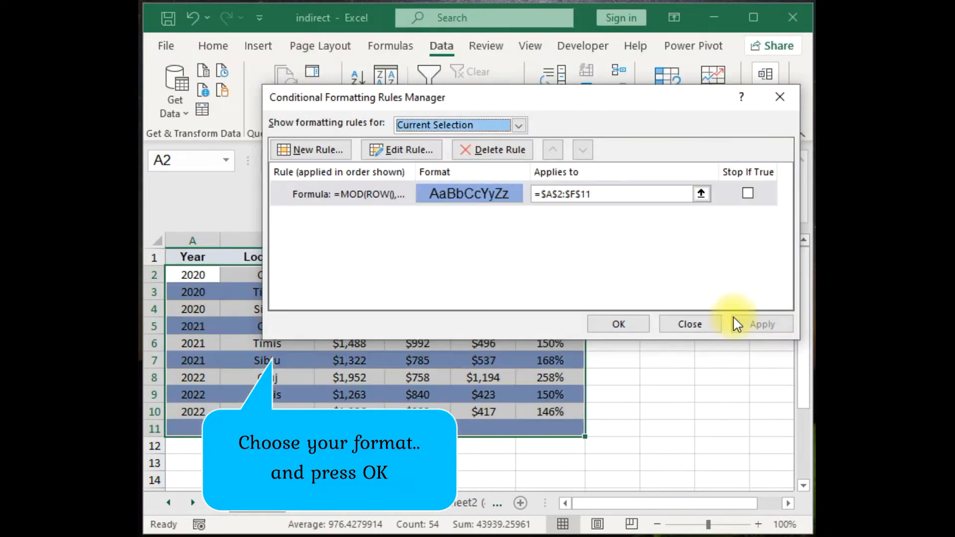
pyautogui.click(639, 324)
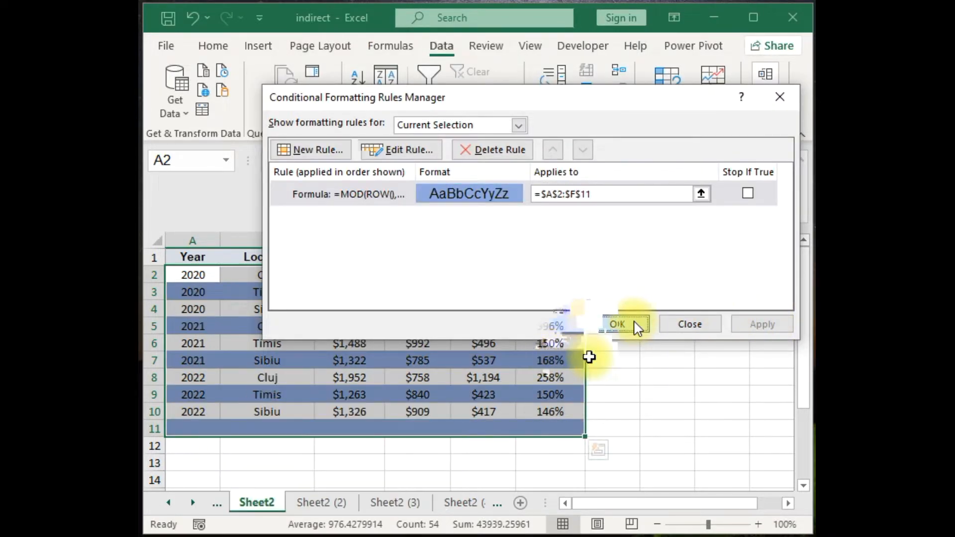
pyautogui.click(592, 344)
pyautogui.click(371, 460)
pyautogui.click(325, 426)
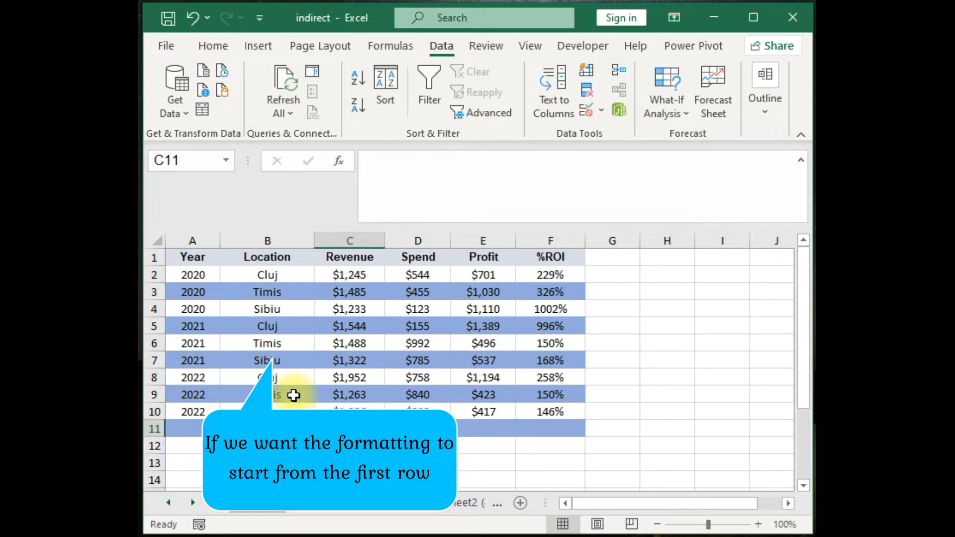
# - Change the conditional formatting formula for A2:F11 to =MOD(ROW(),2)=0 and apply the edited rule
pyautogui.moveTo(197, 278); pyautogui.dragTo(531, 424)
pyautogui.hotkey('alt', 'o')
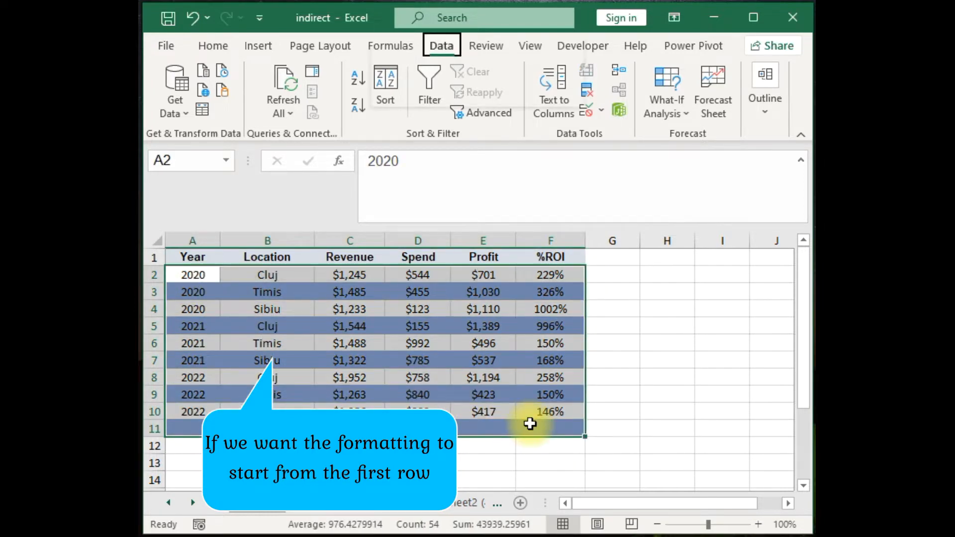
pyautogui.press('d')
pyautogui.doubleClick(389, 193)
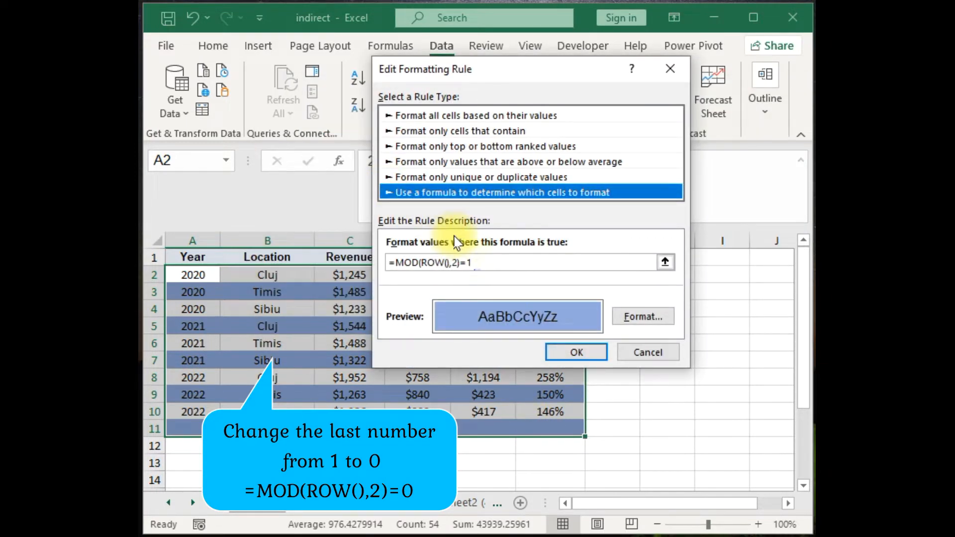
pyautogui.click(477, 263)
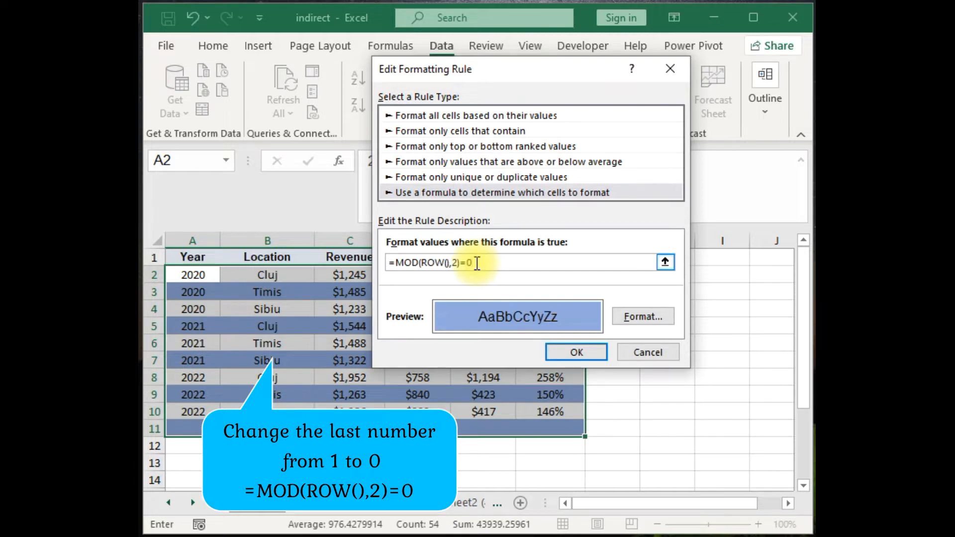
pyautogui.click(578, 351)
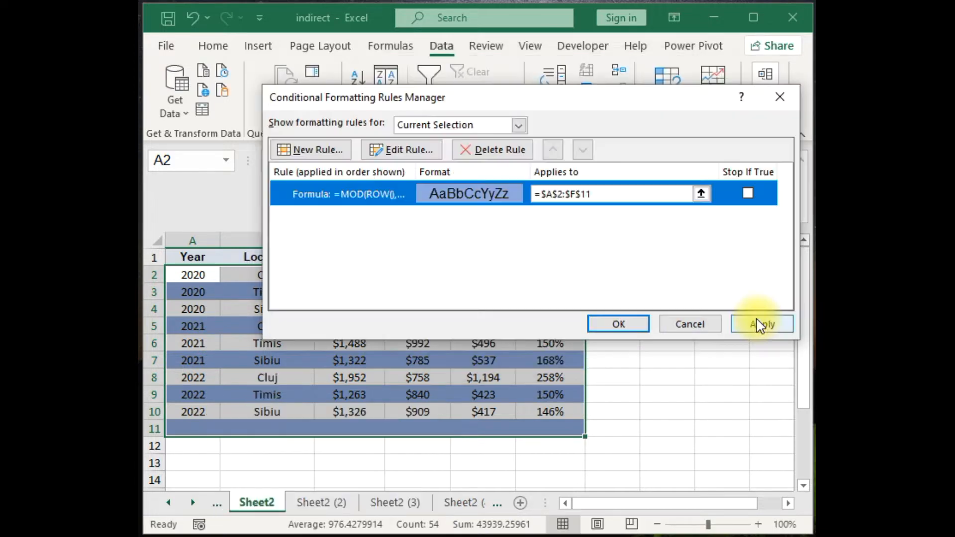
pyautogui.click(758, 326)
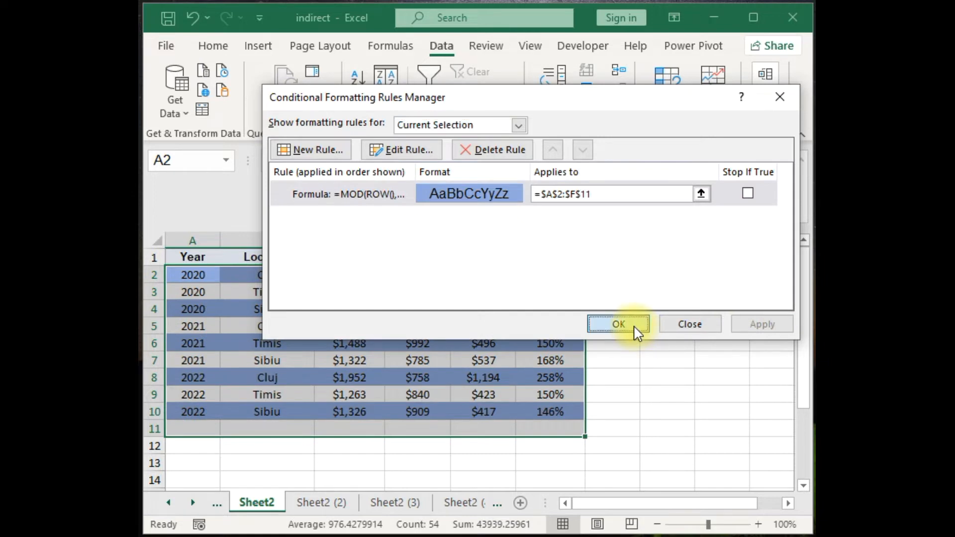
pyautogui.click(619, 325)
pyautogui.click(427, 363)
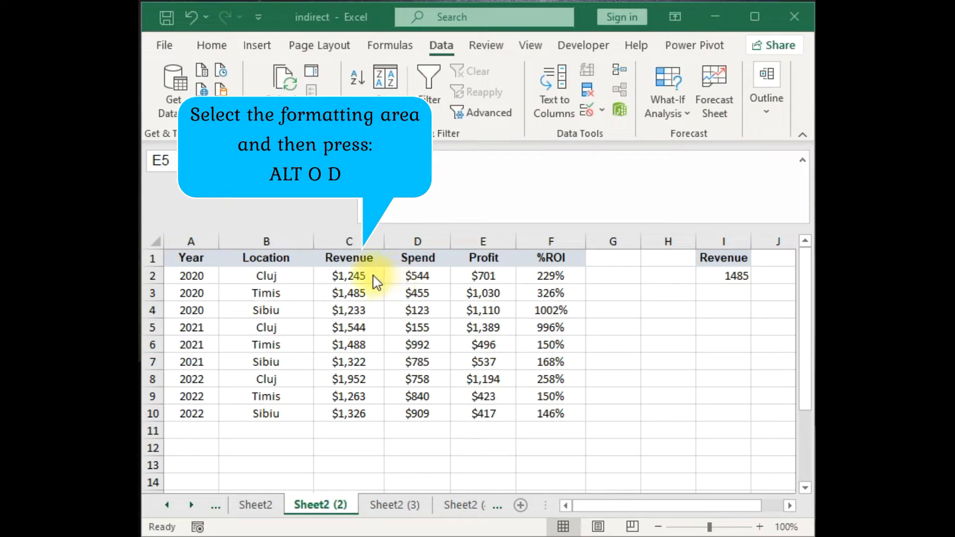
# - Start a new formula-based conditional formatting rule for the range C2:F10 on Sheet2 (2)
pyautogui.moveTo(348, 273)
pyautogui.mouseDown()
pyautogui.moveTo(486, 368)
pyautogui.moveTo(439, 380)
pyautogui.moveTo(526, 409)
pyautogui.mouseUp()
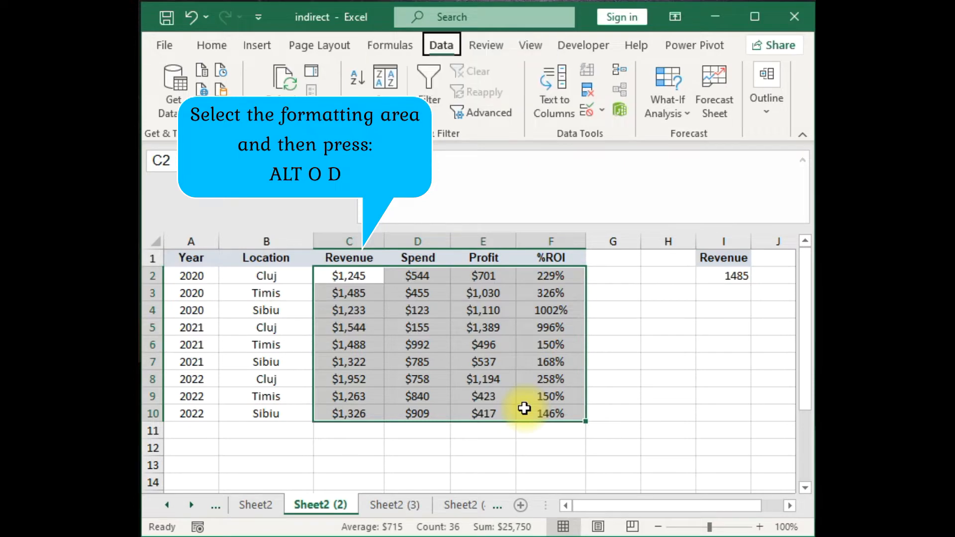
pyautogui.hotkey('alt', 'o')
pyautogui.press('d')
pyautogui.click(331, 151)
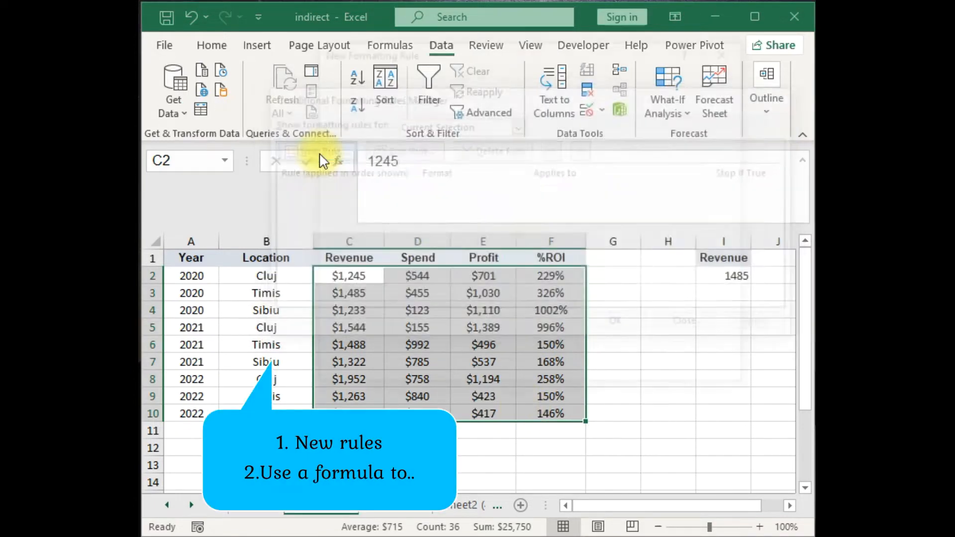
pyautogui.click(417, 170)
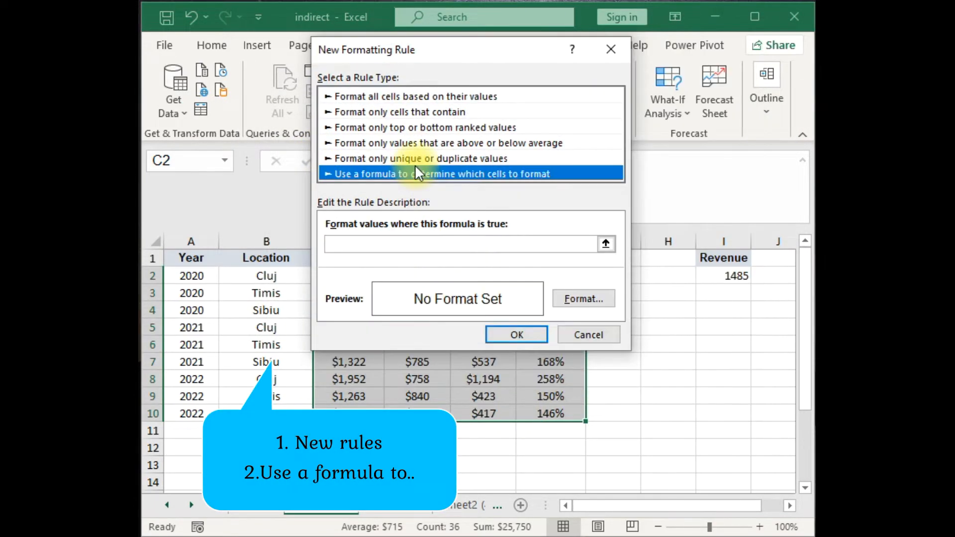
# - Enter =C2=$I$2 as the rule's formula, with C2 as a relative reference and I2 as an absolute one
pyautogui.click(395, 243)
pyautogui.moveTo(481, 56); pyautogui.dragTo(632, 60)
pyautogui.click(363, 275)
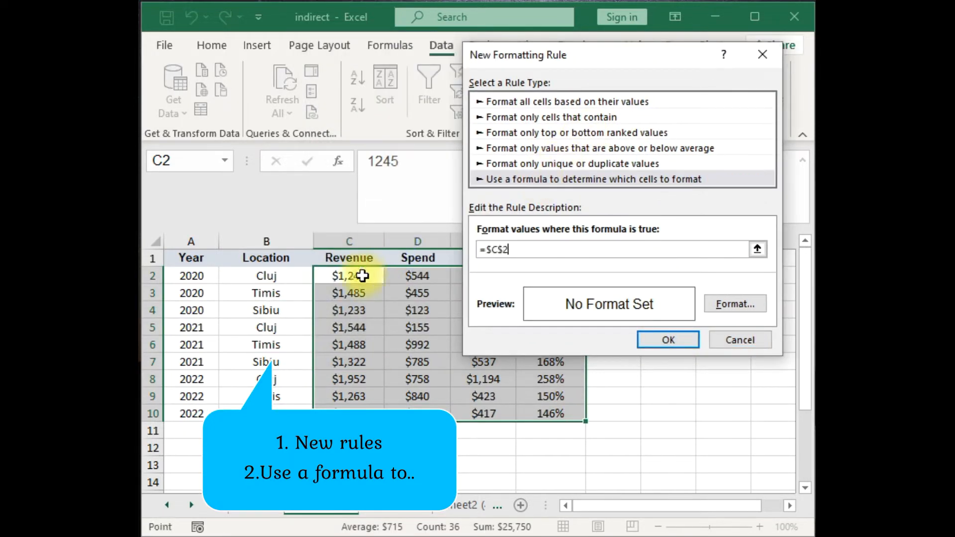
pyautogui.press('F4')
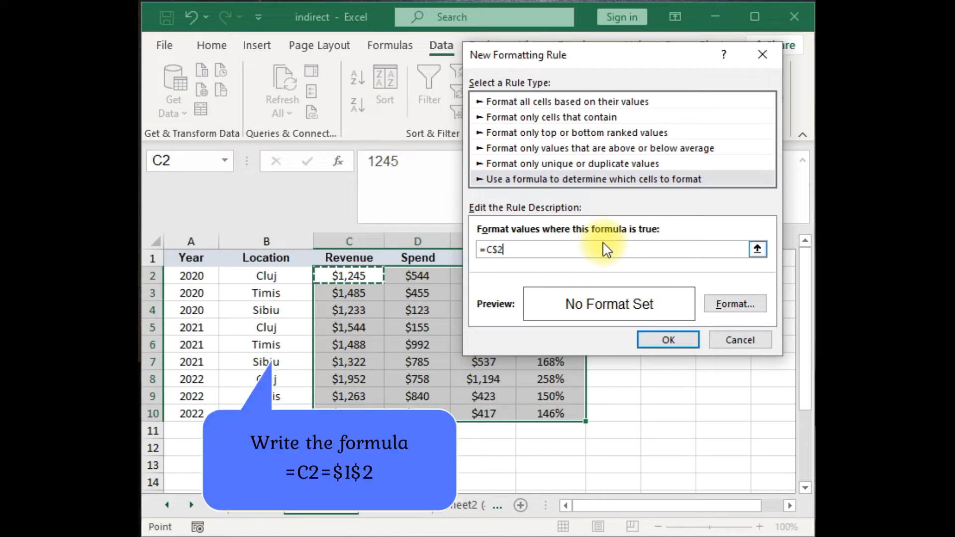
pyautogui.press('F4')
pyautogui.press('F4')
pyautogui.write('=')
pyautogui.moveTo(614, 63); pyautogui.dragTo(409, 55)
pyautogui.click(710, 274)
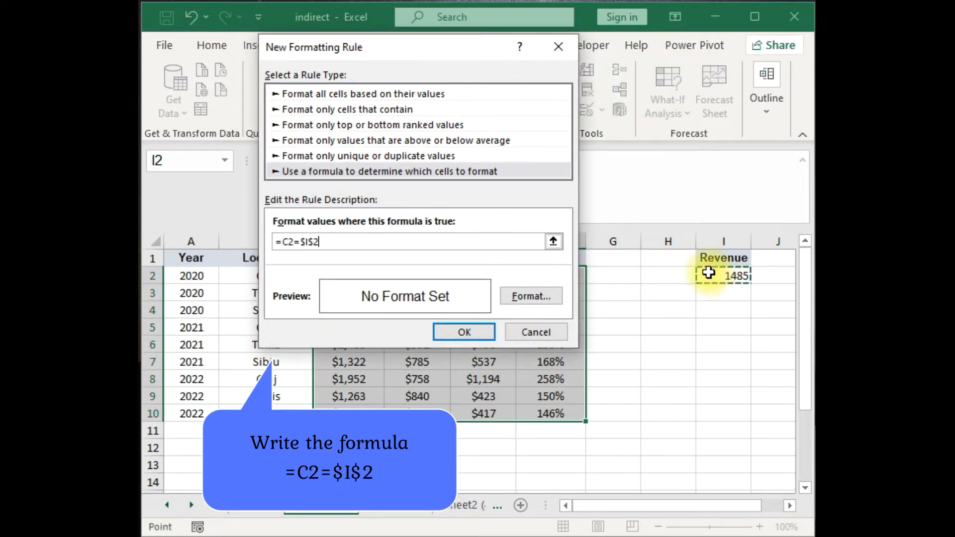
# - Give the =C2=$I$2 rule a light green background fill and apply it to C2:F10
pyautogui.click(524, 298)
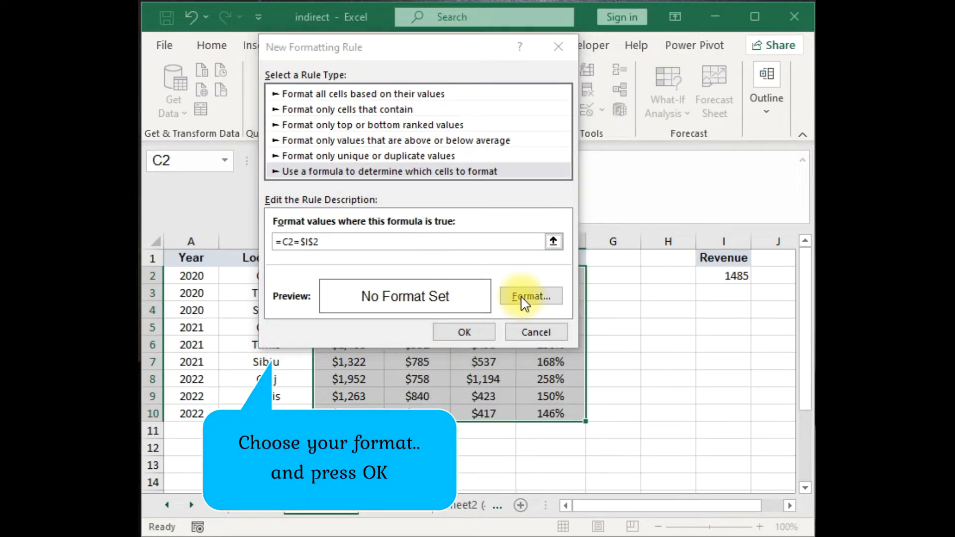
pyautogui.click(388, 165)
pyautogui.click(642, 382)
pyautogui.click(479, 331)
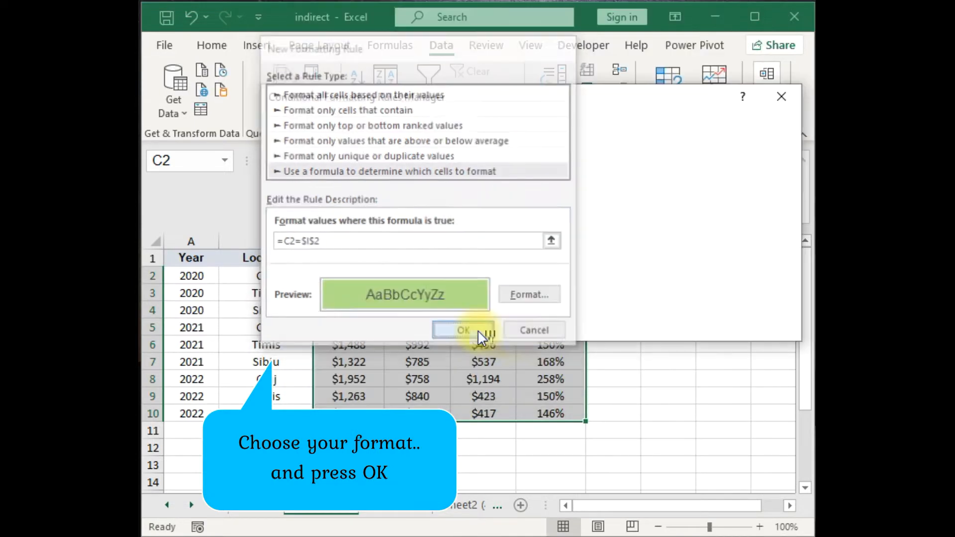
pyautogui.click(768, 329)
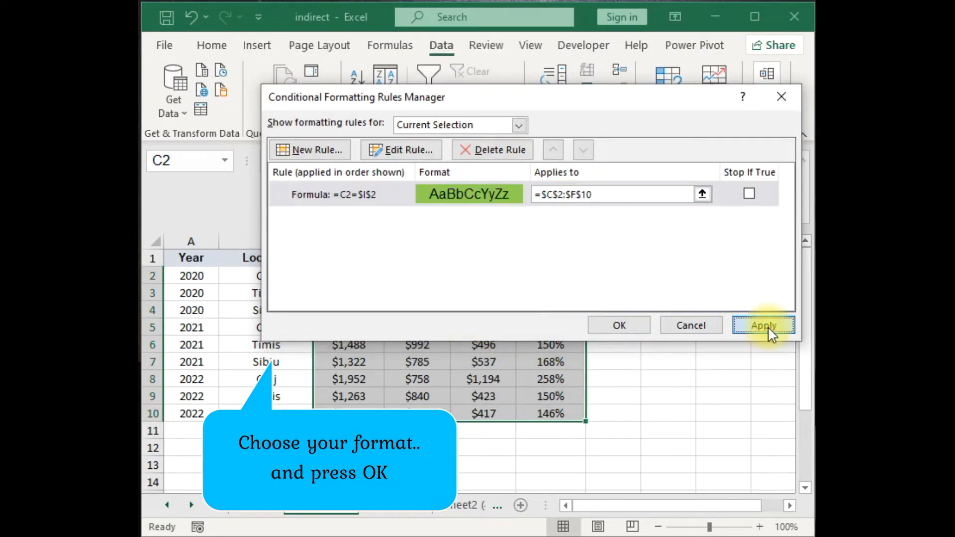
pyautogui.click(608, 325)
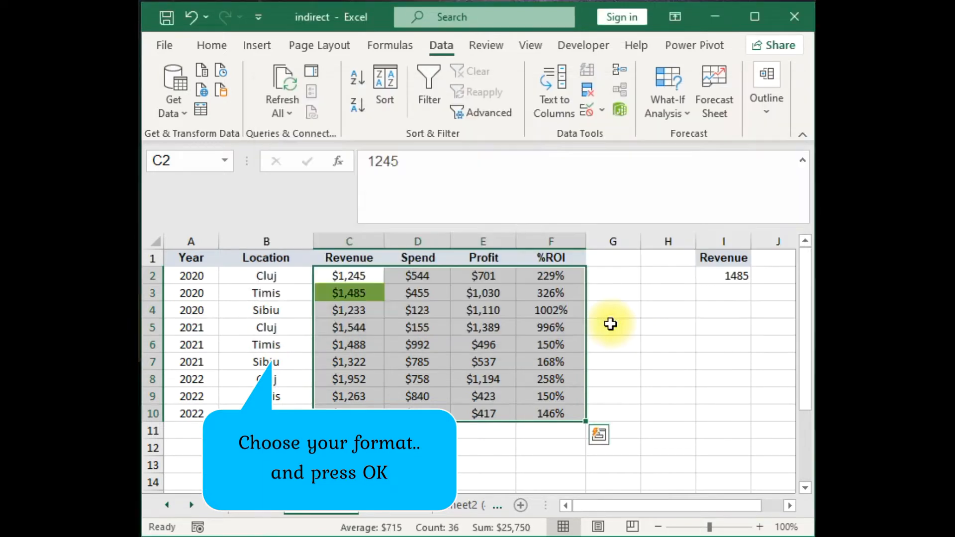
pyautogui.click(513, 305)
# - Test the highlight rule by choosing $1,488 and $1,952 in turn as the Revenue value in I2
pyautogui.click(732, 274)
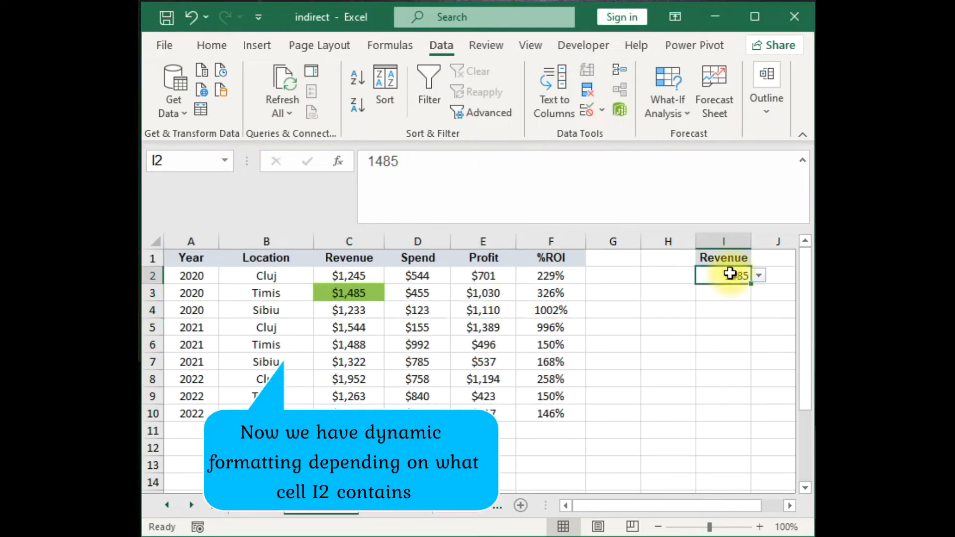
pyautogui.click(758, 277)
pyautogui.click(725, 339)
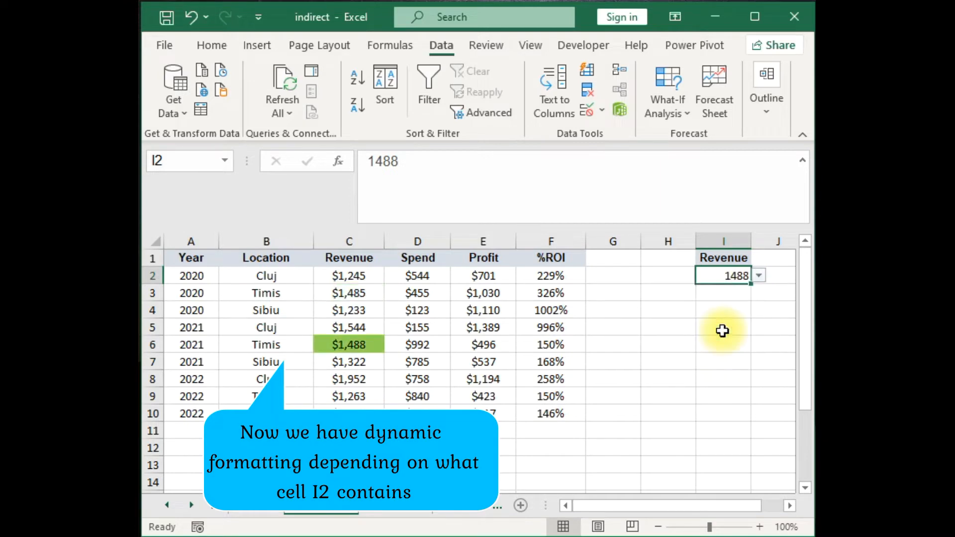
pyautogui.click(759, 276)
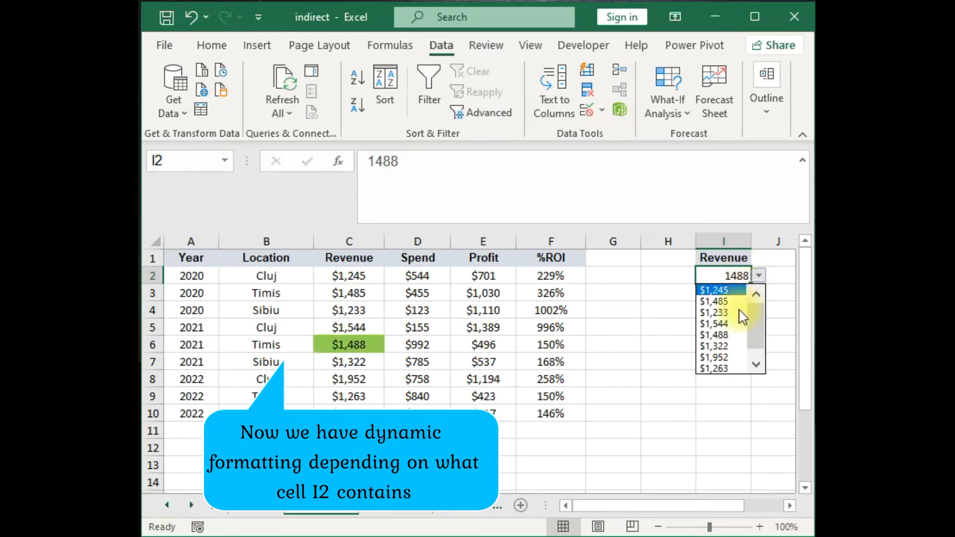
pyautogui.click(725, 365)
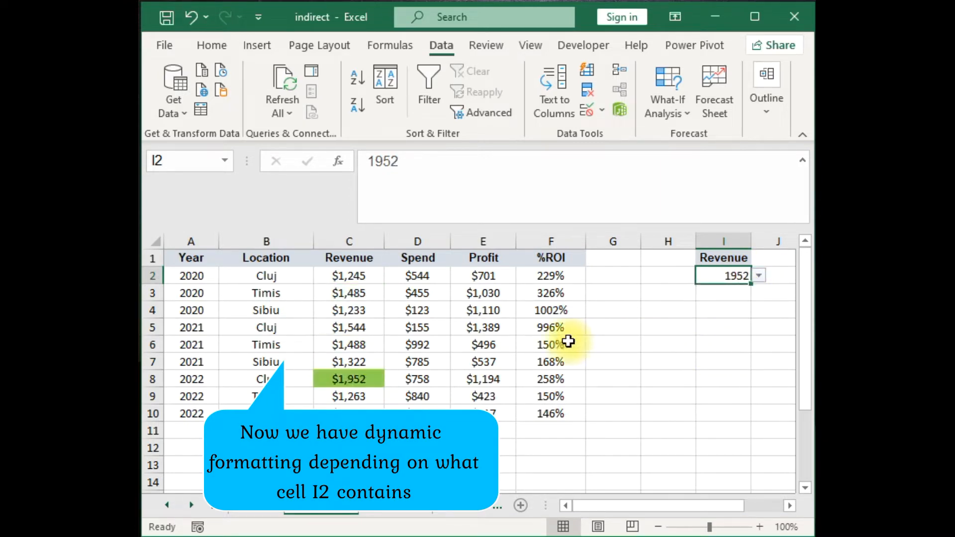
# - Test the rule with values from the Spend and Profit columns by entering 544 and then 496 in I2
pyautogui.click(442, 279)
pyautogui.click(729, 275)
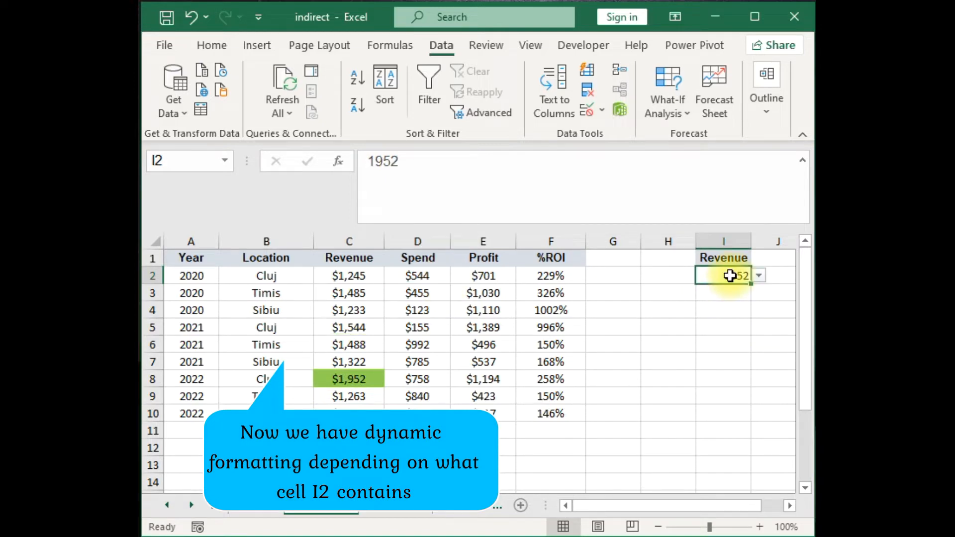
pyautogui.write('544')
pyautogui.press('Return')
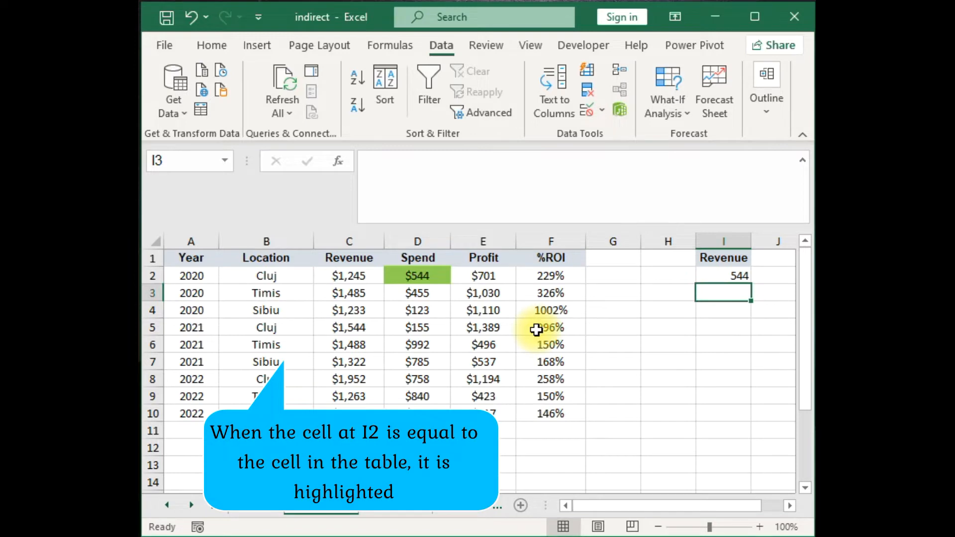
pyautogui.click(483, 344)
pyautogui.click(743, 273)
pyautogui.write('496')
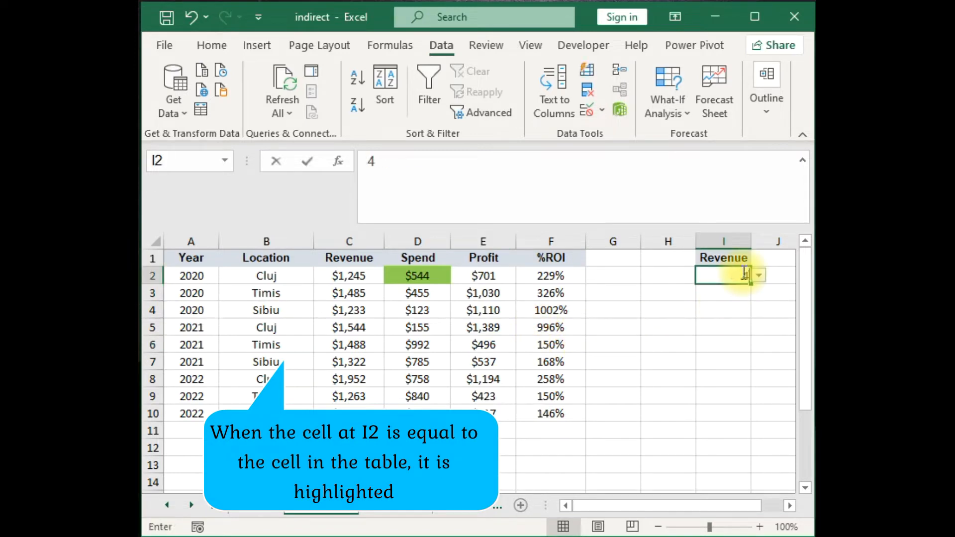
pyautogui.click(714, 312)
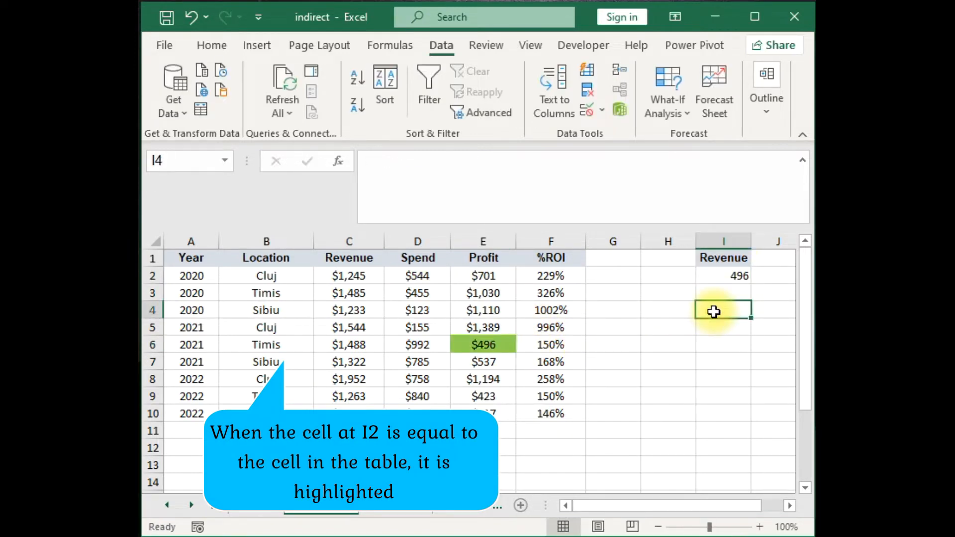
# - Delete the existing conditional formatting rule found for the selected range A2:F11
pyautogui.click(730, 277)
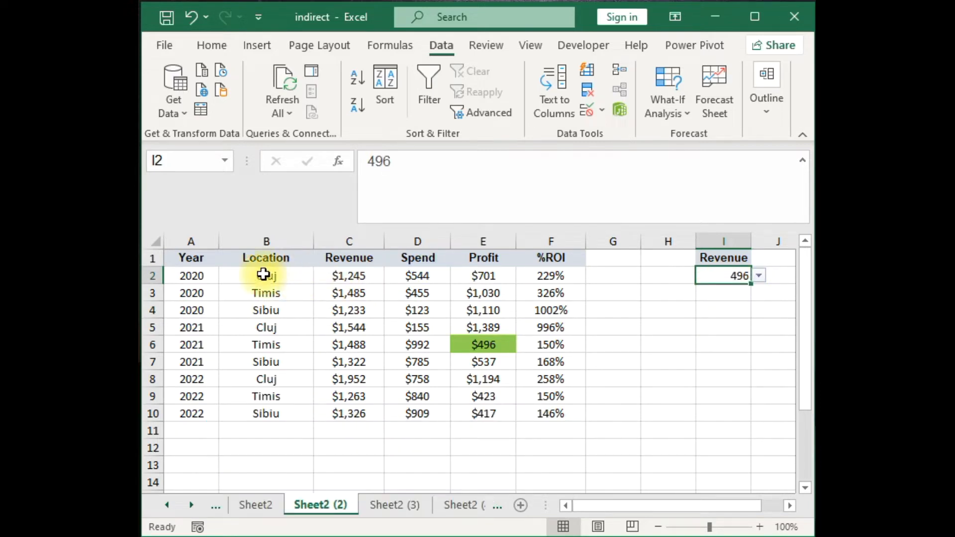
pyautogui.click(321, 276)
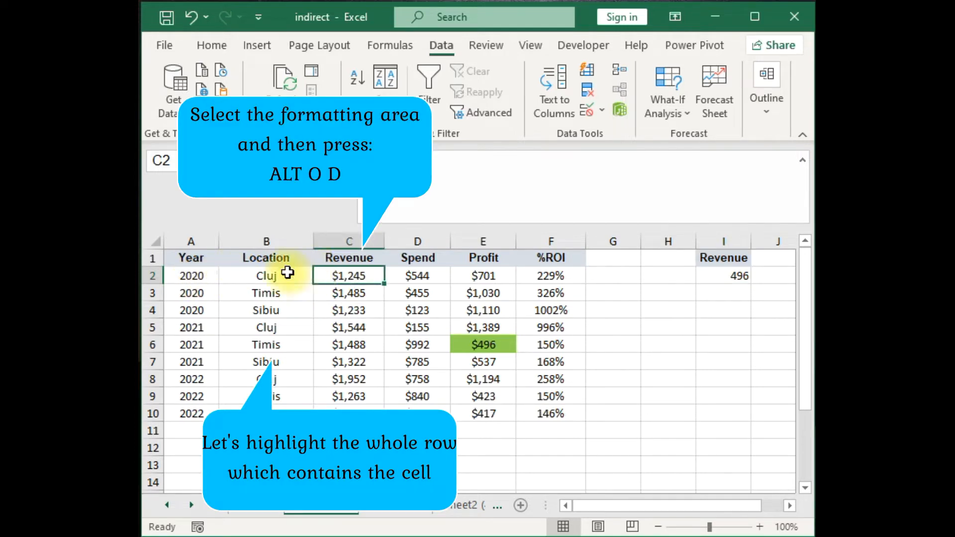
pyautogui.click(214, 276)
pyautogui.moveTo(219, 278); pyautogui.dragTo(526, 423)
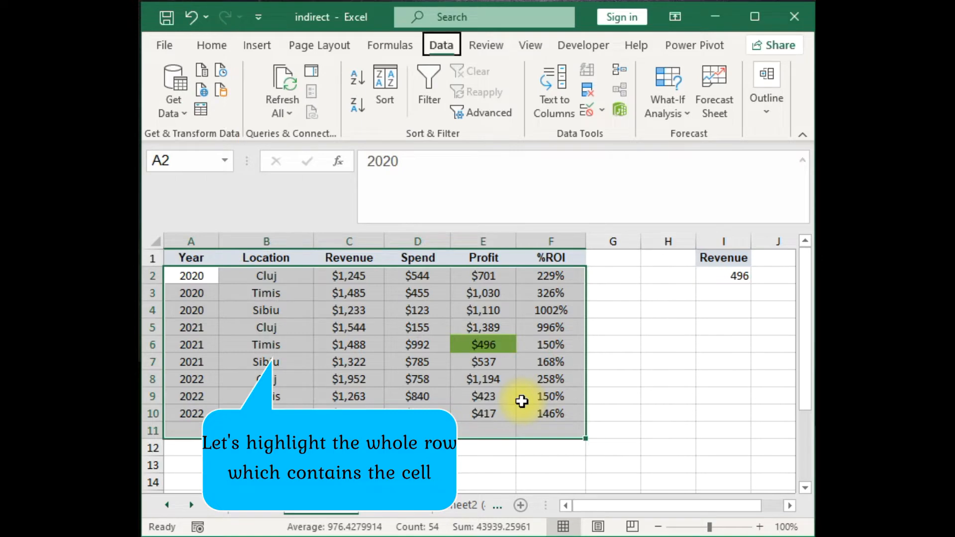
pyautogui.hotkey('alt', 'o')
pyautogui.press('d')
pyautogui.click(349, 195)
pyautogui.click(493, 150)
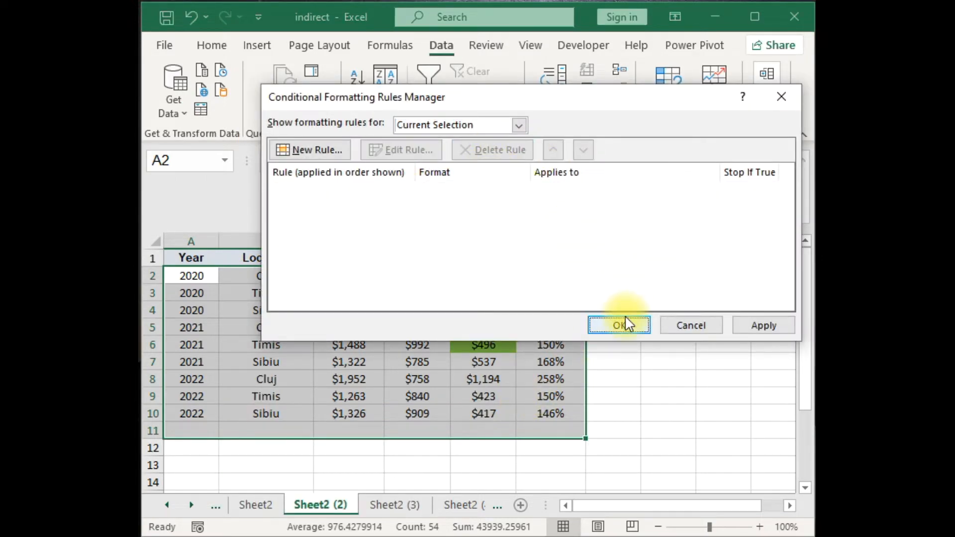
# - Create a new formula-based conditional formatting rule for the selected range A2:F11 with the formula =$C2=$I$2
pyautogui.click(313, 150)
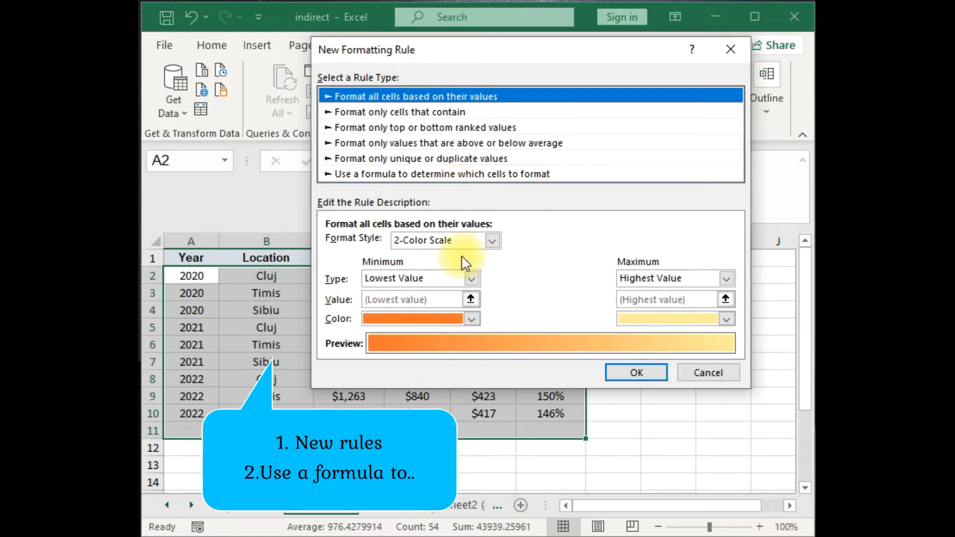
pyautogui.click(406, 174)
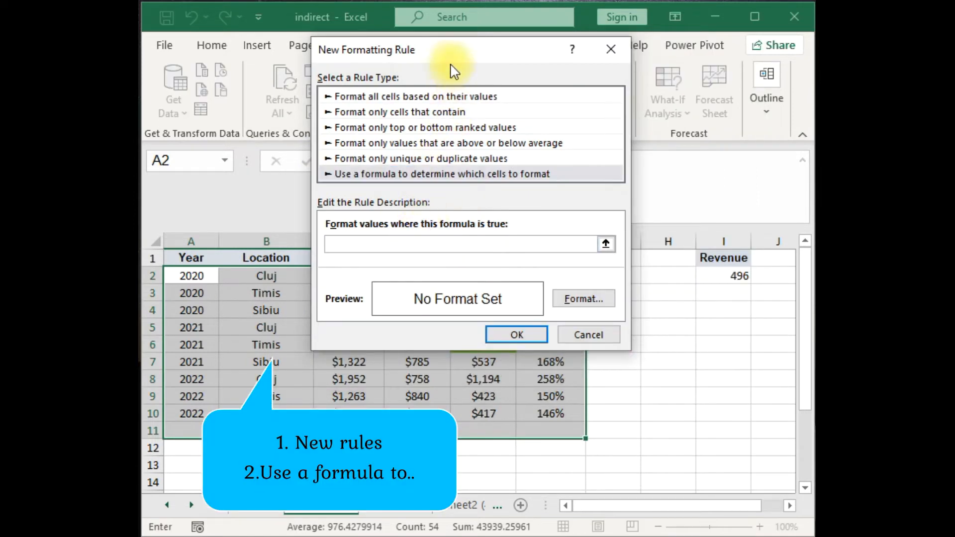
pyautogui.moveTo(458, 62); pyautogui.dragTo(566, 221)
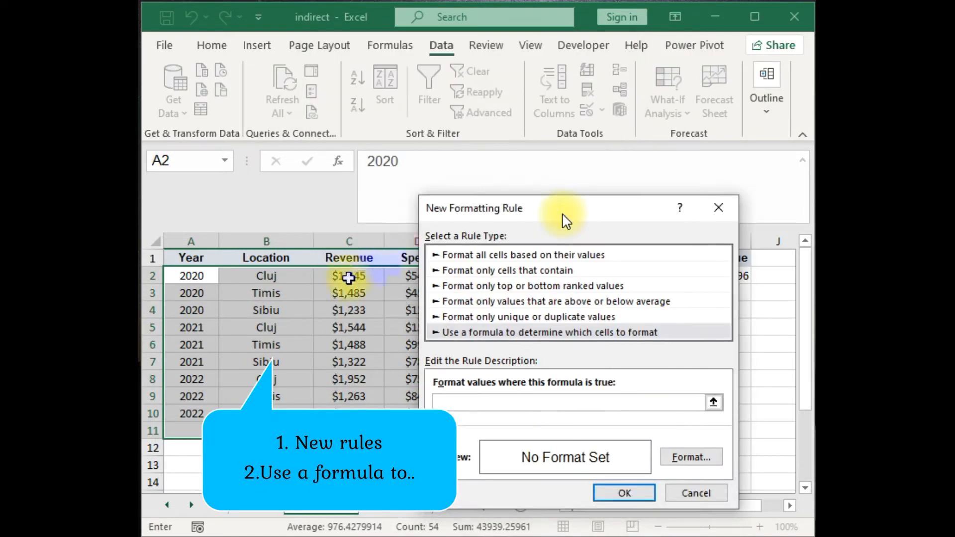
pyautogui.click(348, 277)
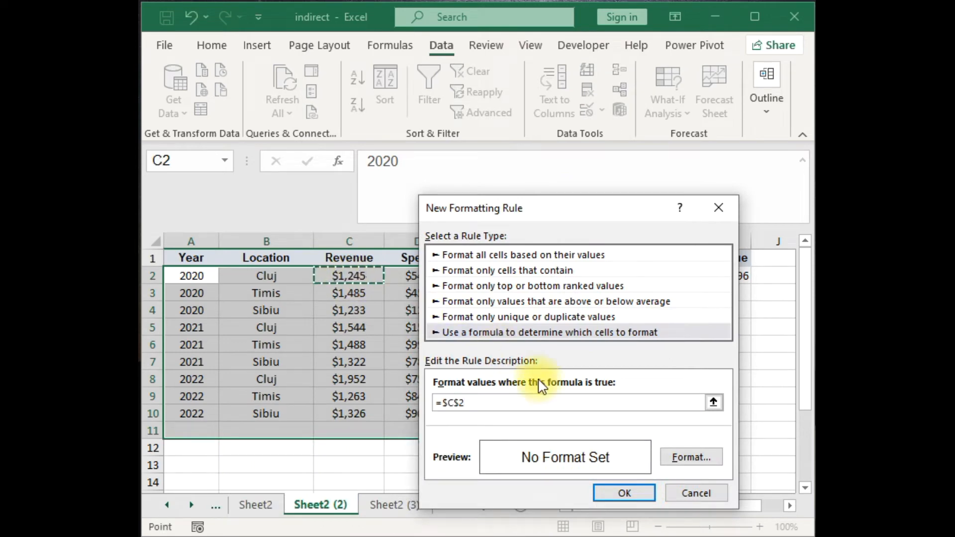
pyautogui.press('F4')
pyautogui.press('F4')
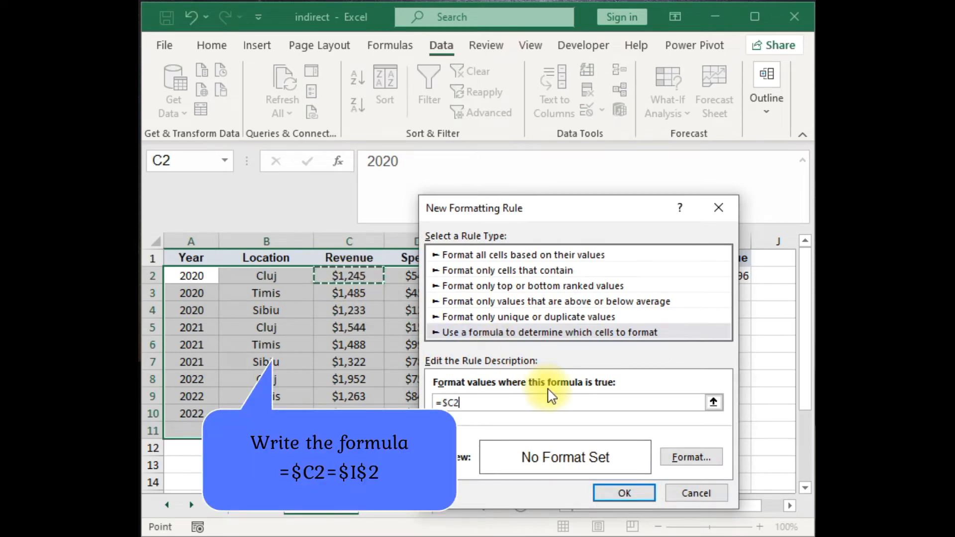
pyautogui.moveTo(596, 222); pyautogui.dragTo(611, 106)
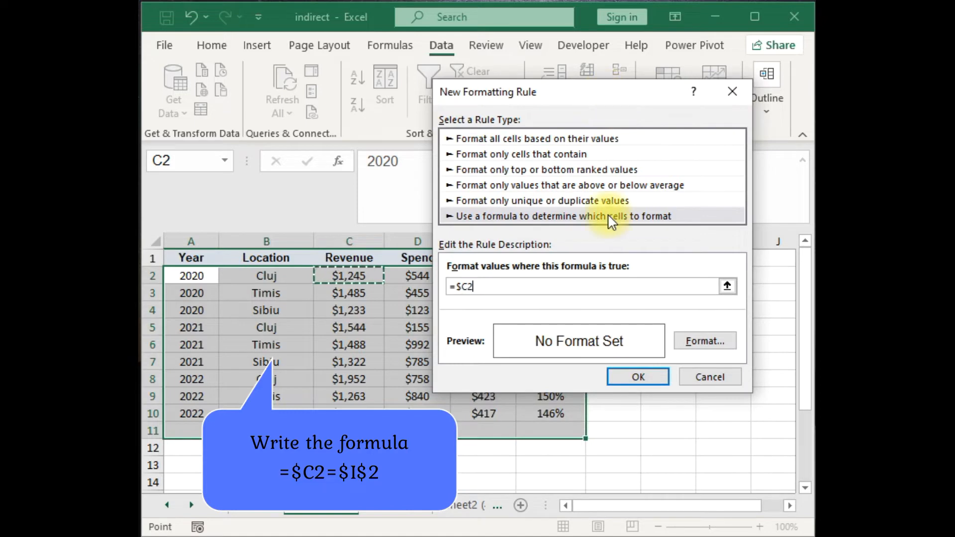
pyautogui.click(609, 287)
pyautogui.write('=')
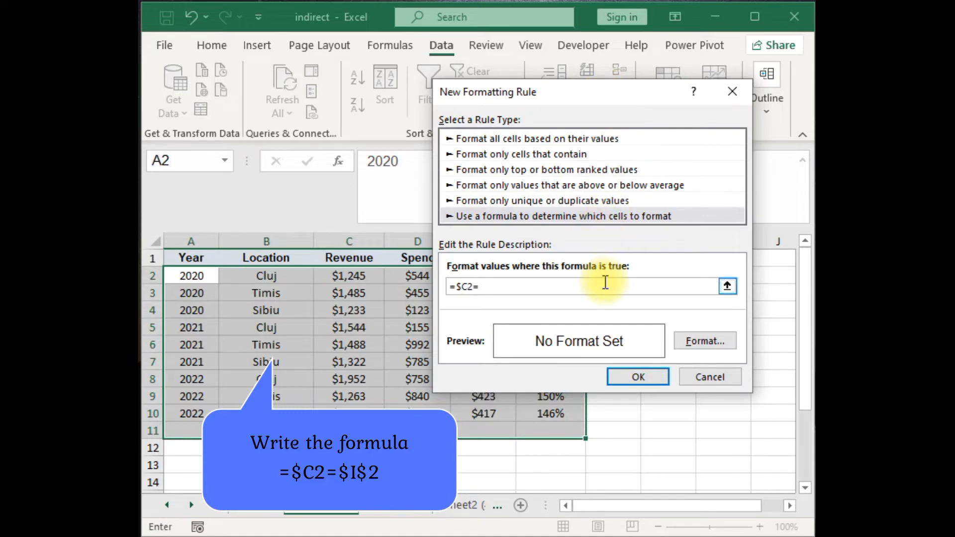
pyautogui.moveTo(645, 94); pyautogui.dragTo(515, 26)
pyautogui.click(732, 278)
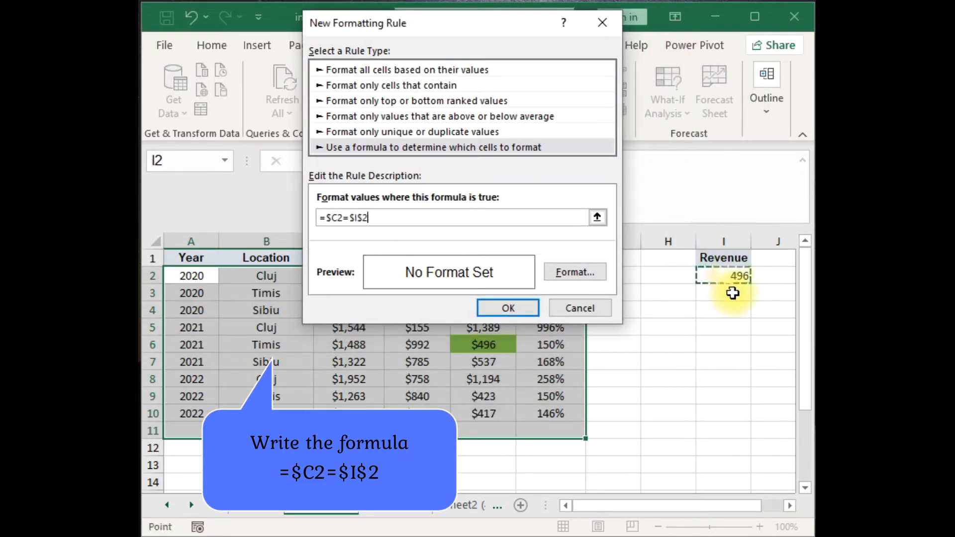
# - Give the =$C2=$I$2 rule a medium-light blue background fill and apply it to A2:F11
pyautogui.click(569, 275)
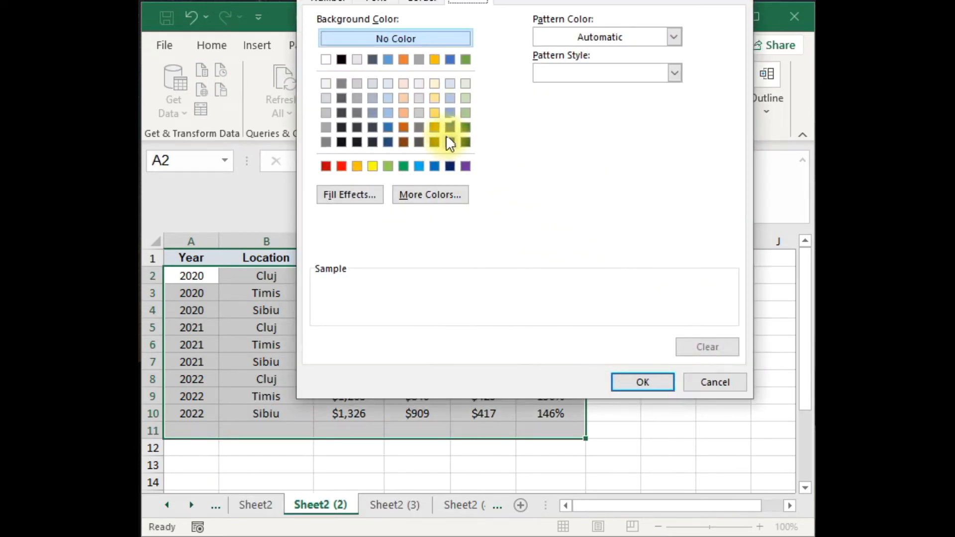
pyautogui.click(452, 113)
pyautogui.click(635, 380)
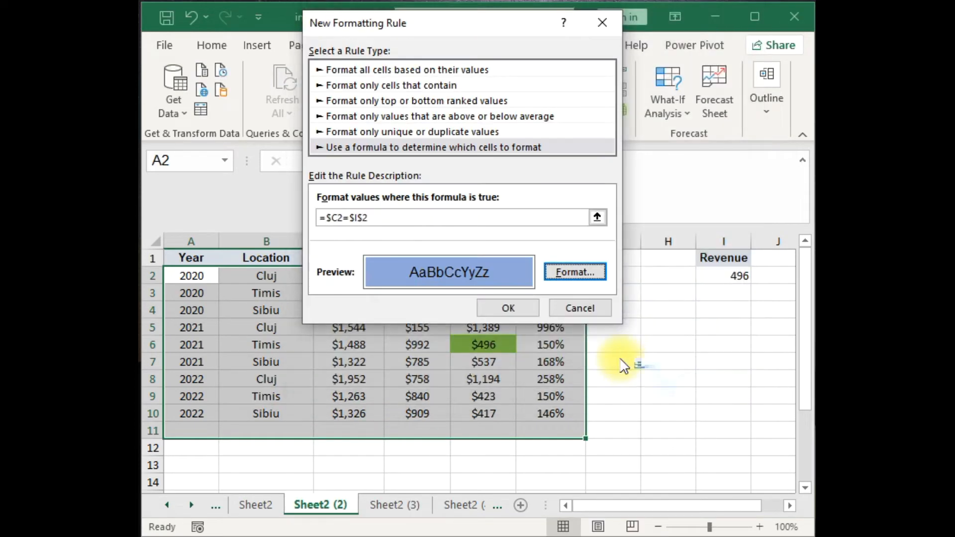
pyautogui.click(515, 311)
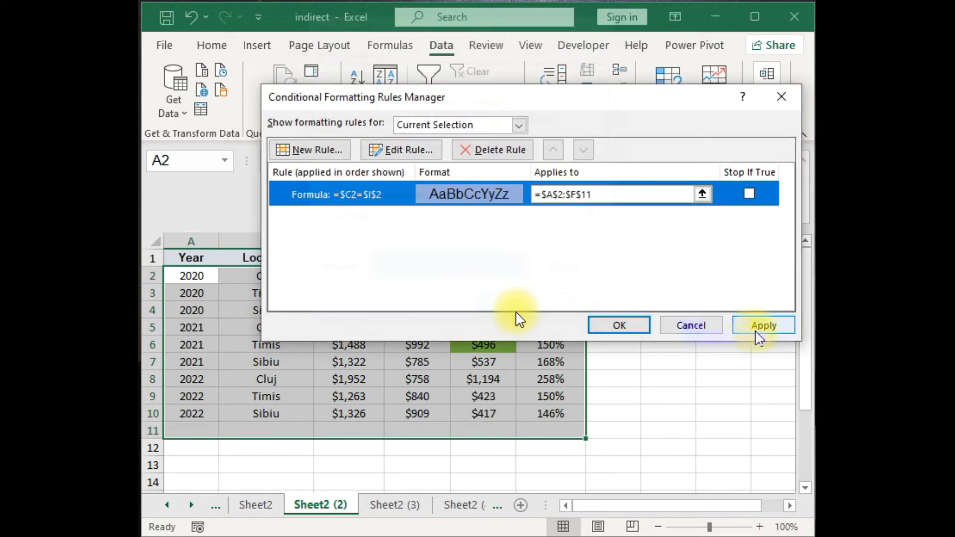
pyautogui.click(760, 329)
pyautogui.click(620, 325)
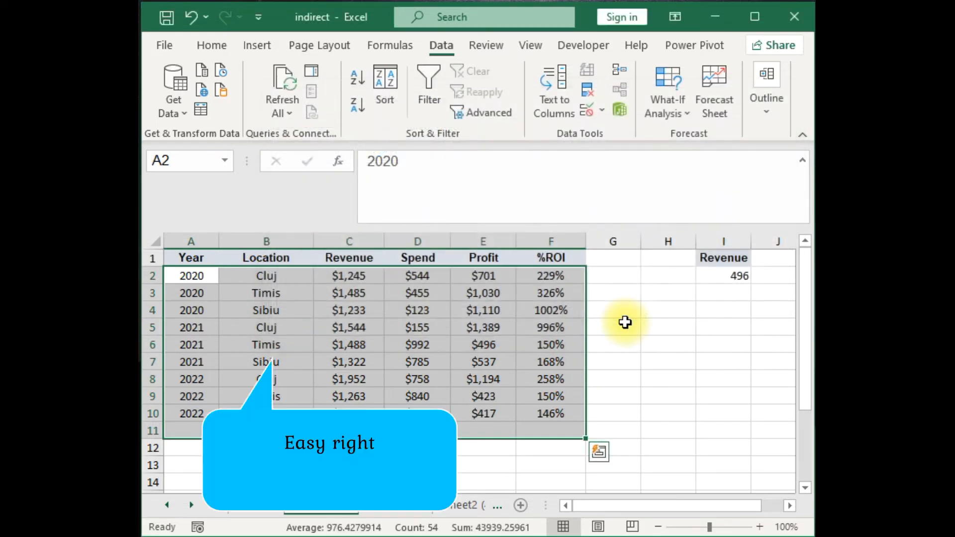
# - Test the row highlighting by choosing 1485 and then another listed value as the Revenue value in I2
pyautogui.click(520, 292)
pyautogui.click(717, 276)
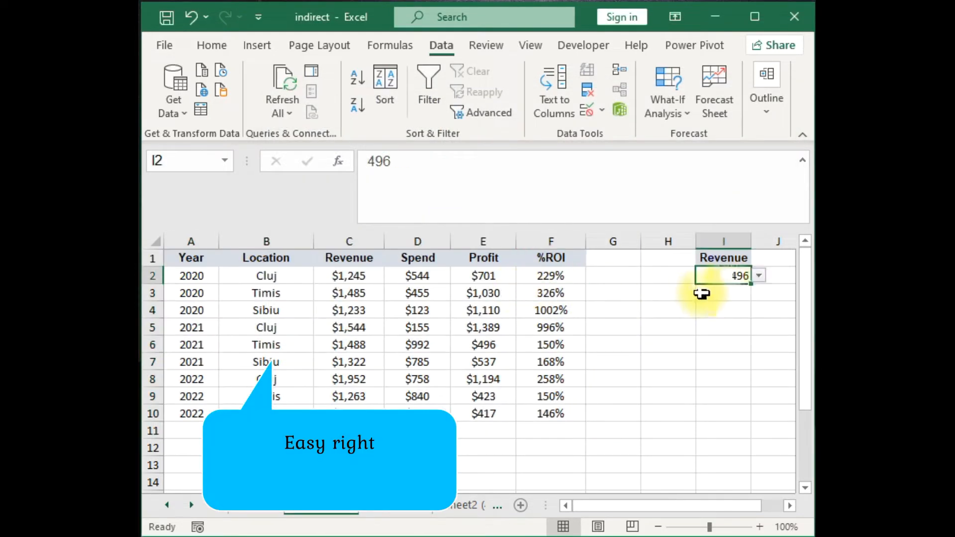
pyautogui.click(759, 276)
pyautogui.click(730, 301)
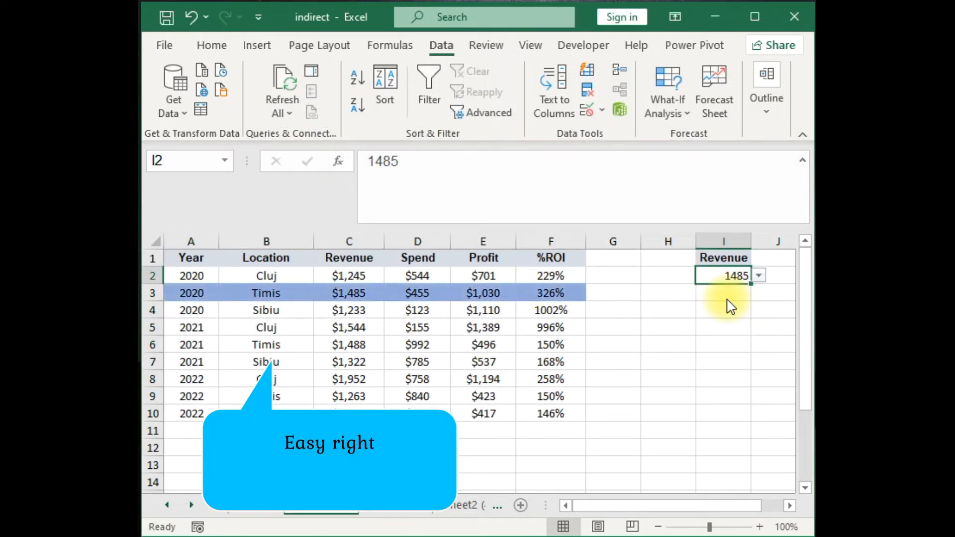
pyautogui.click(758, 276)
pyautogui.click(722, 323)
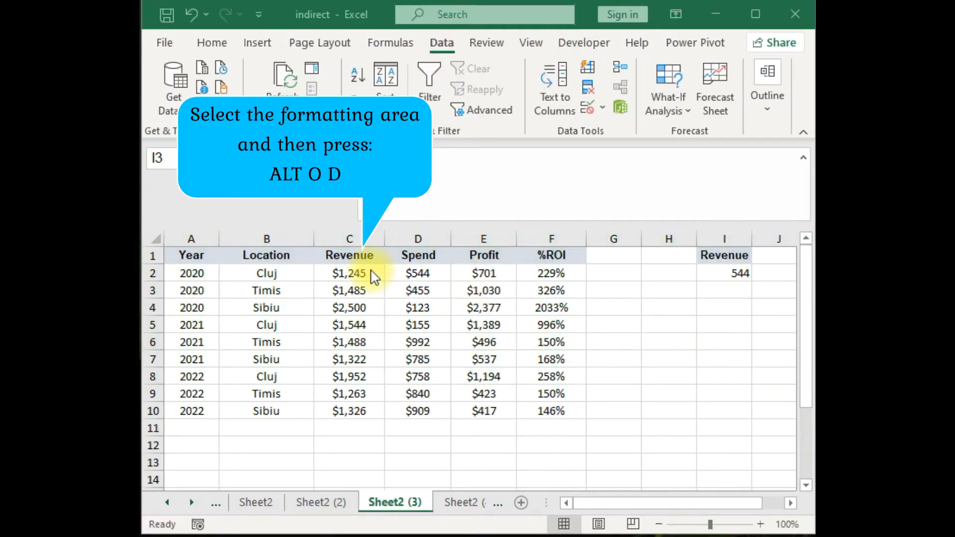
# - Start a new formula-based conditional formatting rule for the Revenue cells C2:C10 on Sheet2 (3)
pyautogui.click(373, 271)
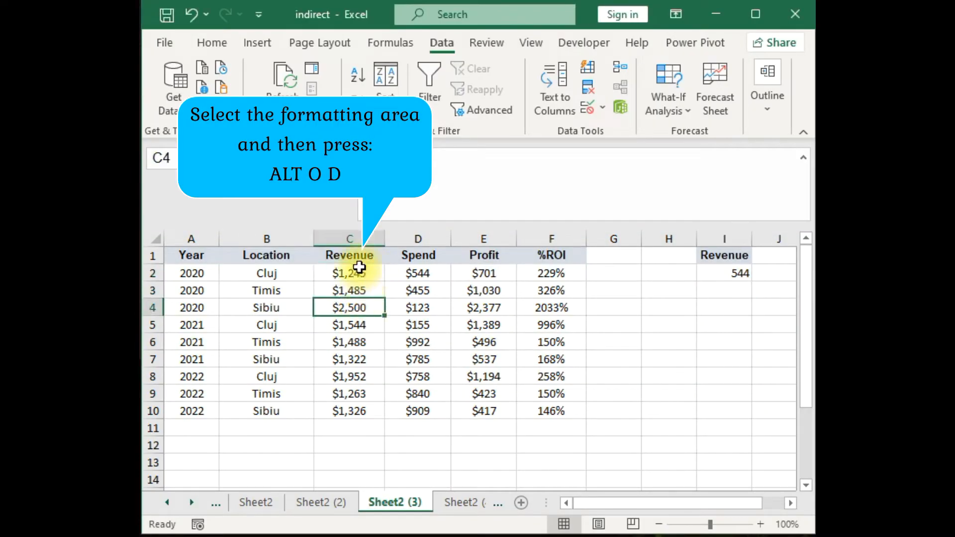
pyautogui.moveTo(360, 272); pyautogui.dragTo(360, 406)
pyautogui.hotkey('alt', 'o')
pyautogui.press('d')
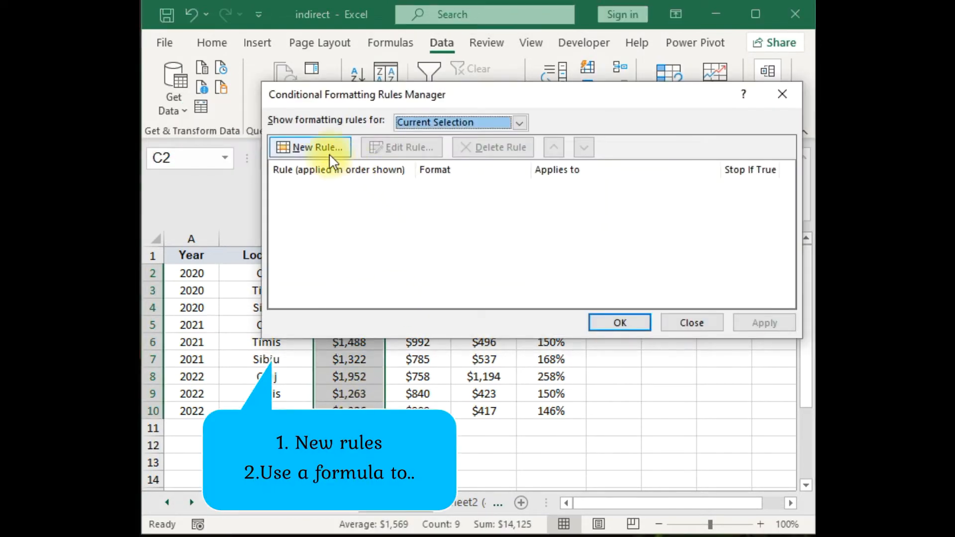
pyautogui.click(329, 152)
pyautogui.click(431, 174)
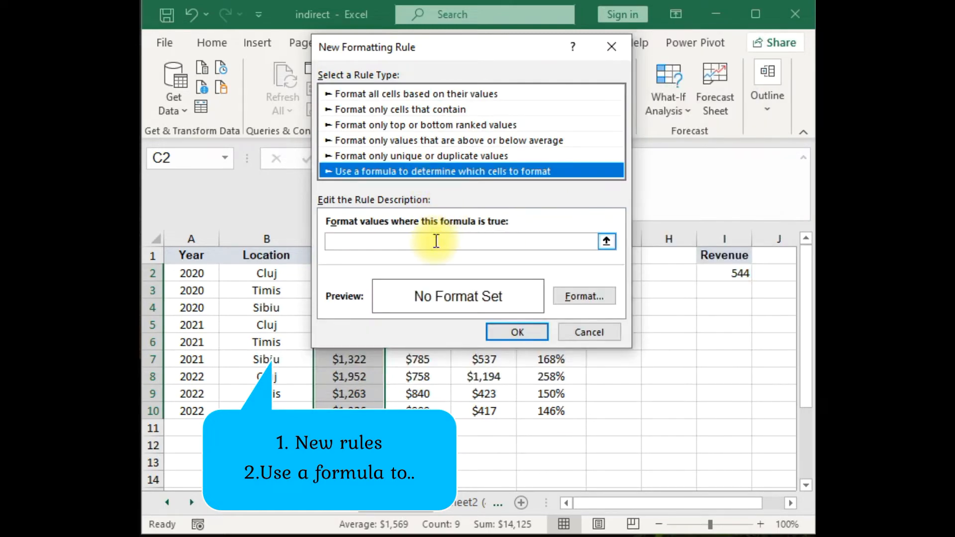
# - Enter =$C2=min($C:$C) as the rule's formula so it targets the lowest Revenue value in column C
pyautogui.click(433, 241)
pyautogui.moveTo(455, 56); pyautogui.dragTo(614, 30)
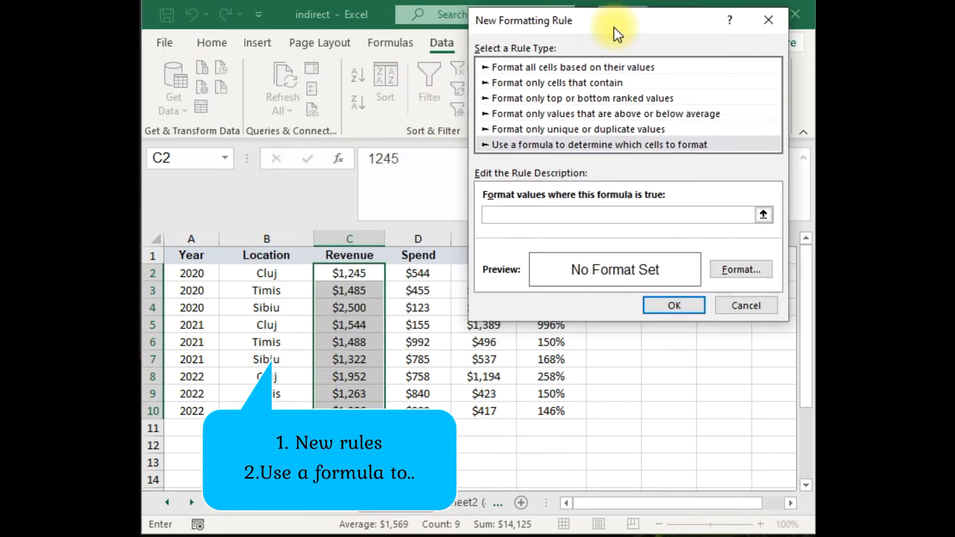
pyautogui.click(361, 273)
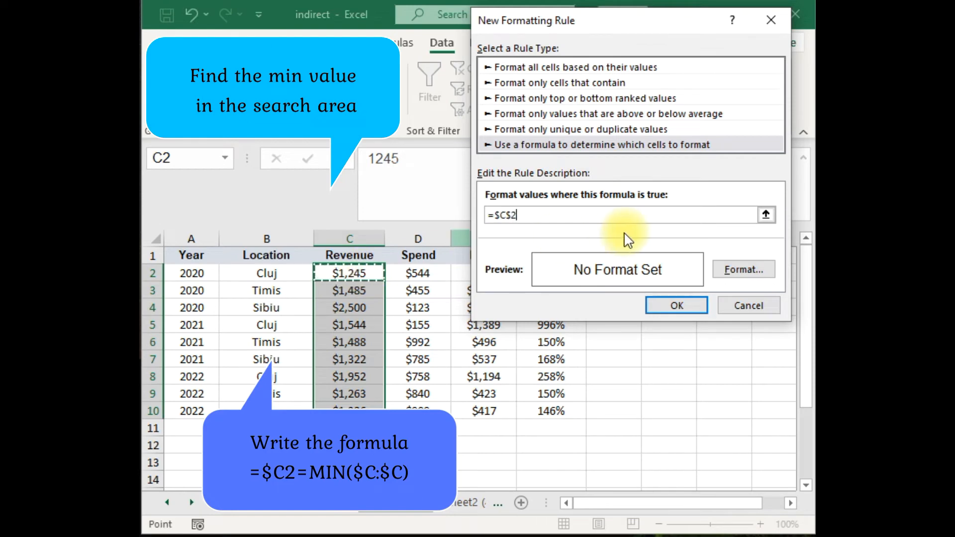
pyautogui.press('F4')
pyautogui.press('F4')
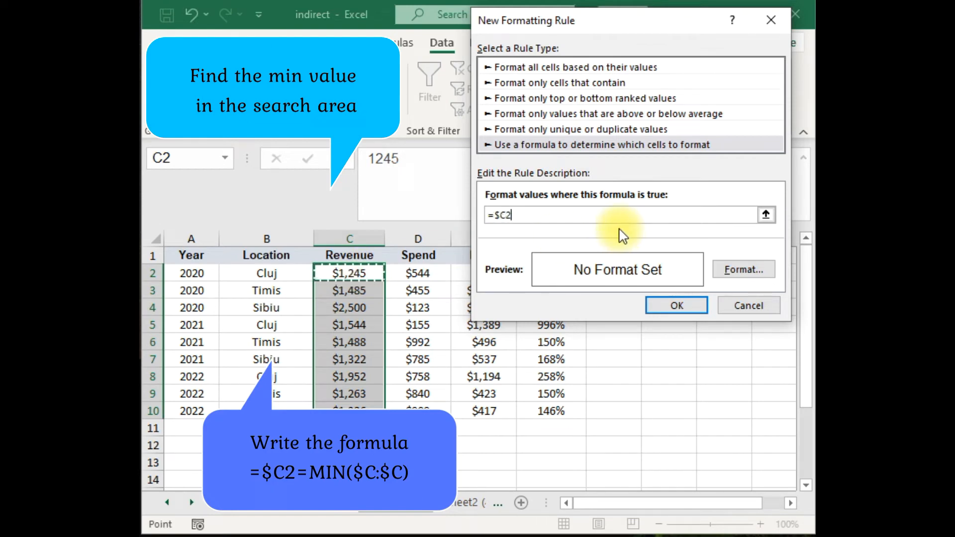
pyautogui.write('=min(')
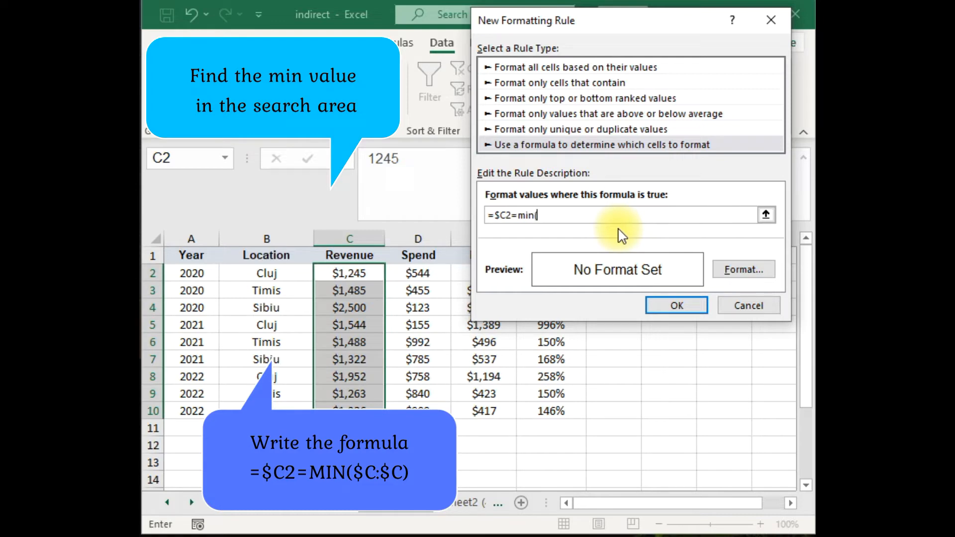
pyautogui.click(363, 239)
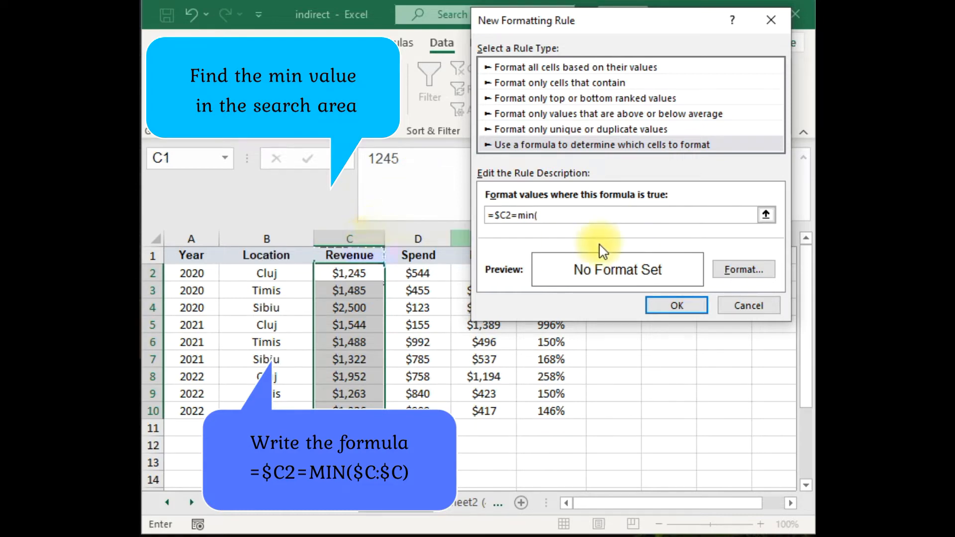
pyautogui.write(')')
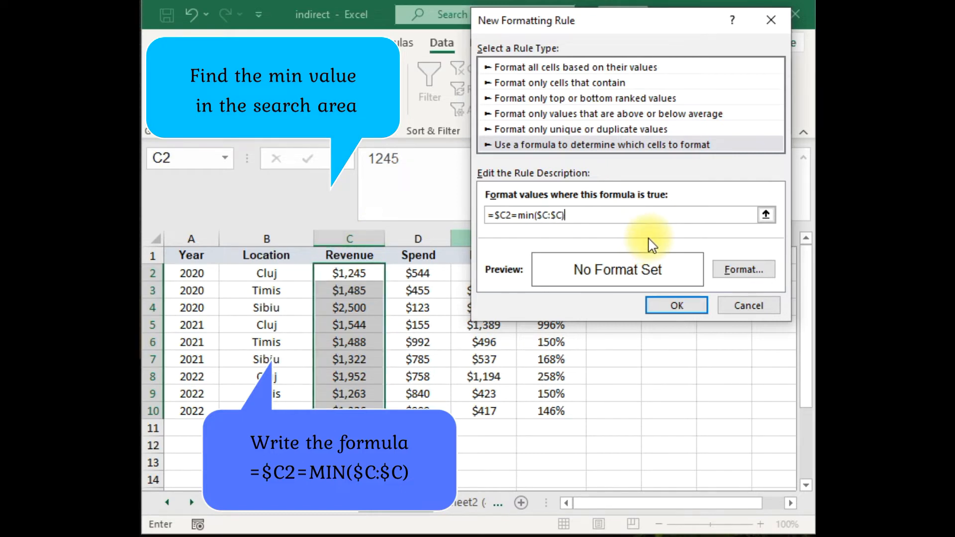
# - Give the minimum-value rule a yellow background fill and apply it to C2:C10
pyautogui.click(728, 272)
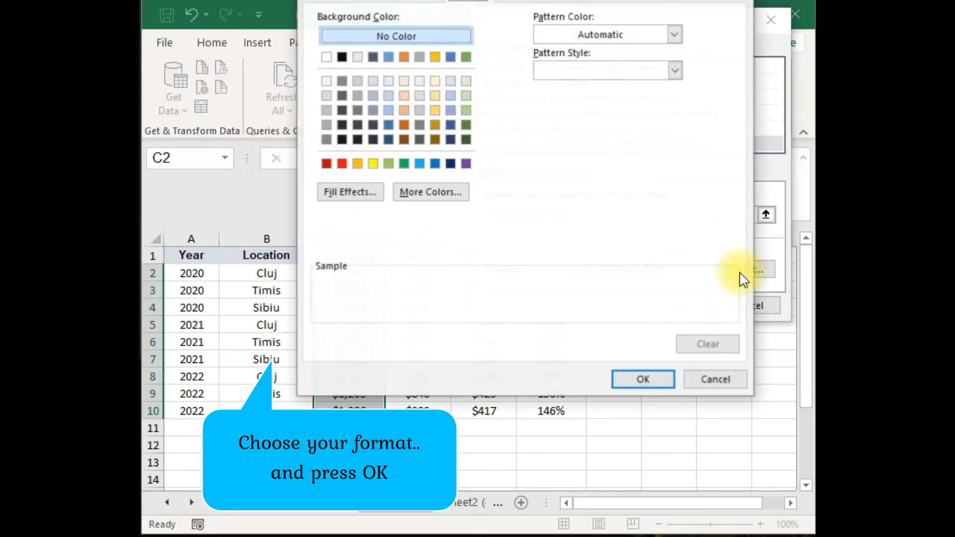
pyautogui.click(373, 165)
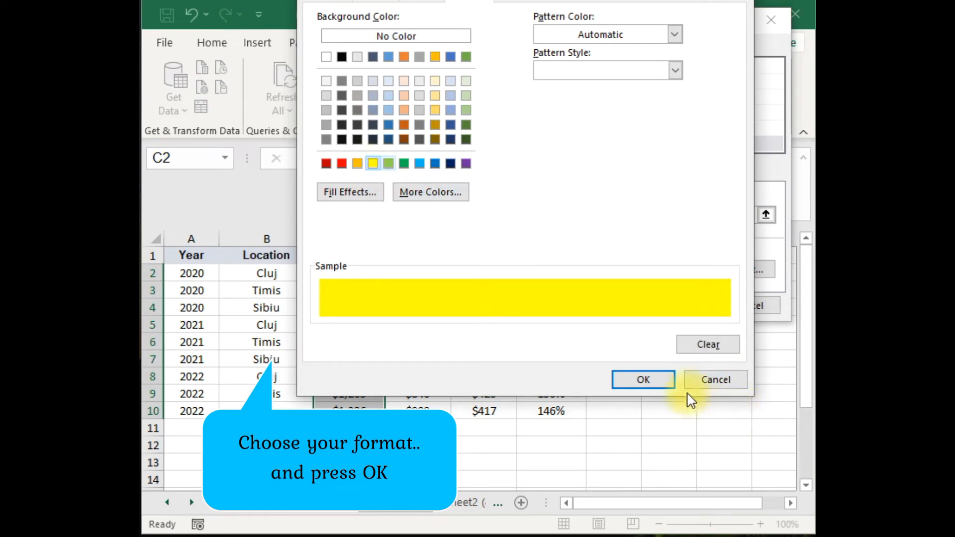
pyautogui.click(662, 383)
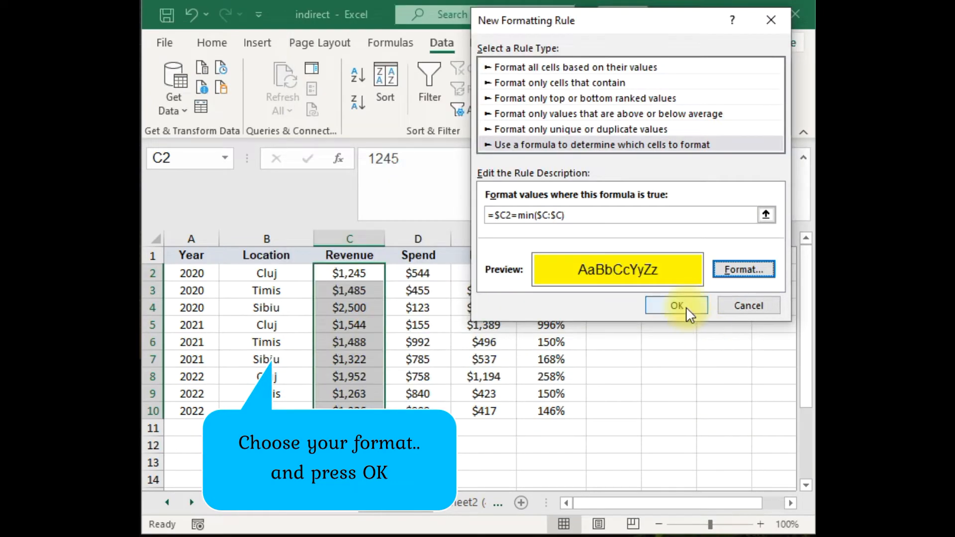
pyautogui.click(690, 313)
pyautogui.click(762, 321)
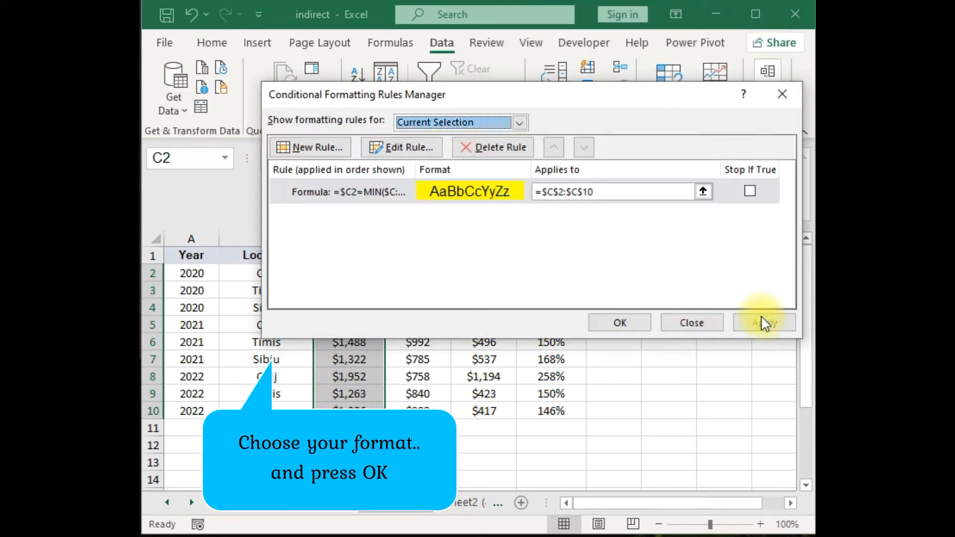
pyautogui.click(621, 322)
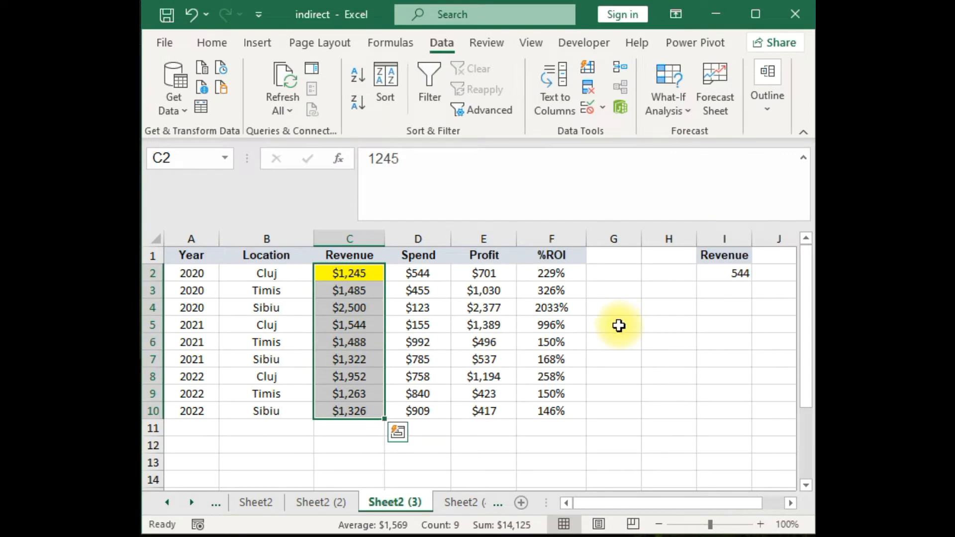
# - Add a formula-based conditional formatting rule for Revenue cells C2:C10 using =$C2=max($C:$C) to target the highest value
pyautogui.hotkey('alt', 'o')
pyautogui.press('d')
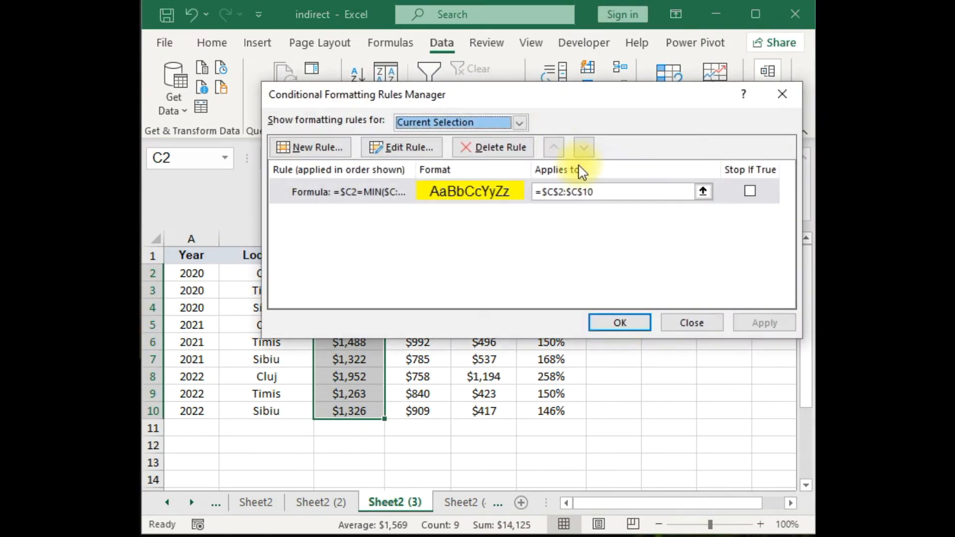
pyautogui.click(316, 148)
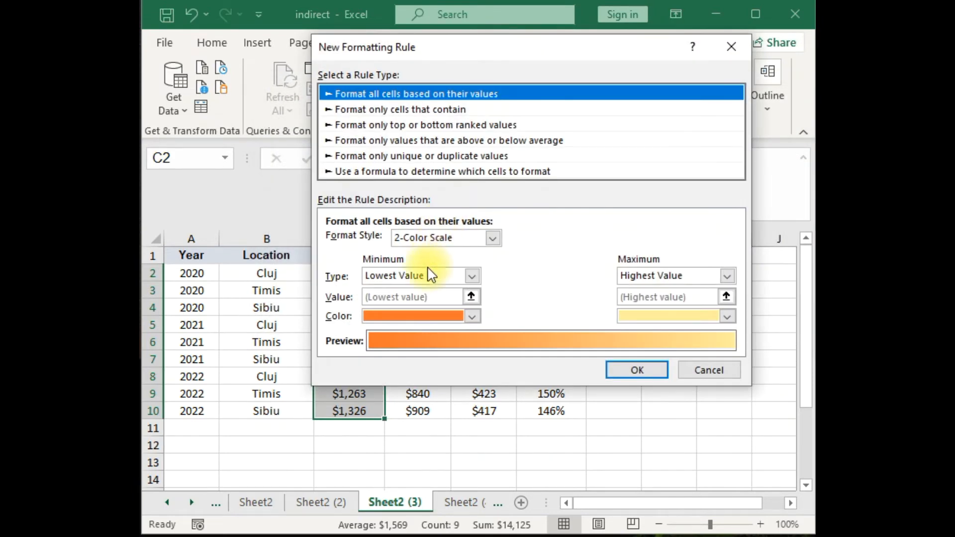
pyautogui.click(415, 173)
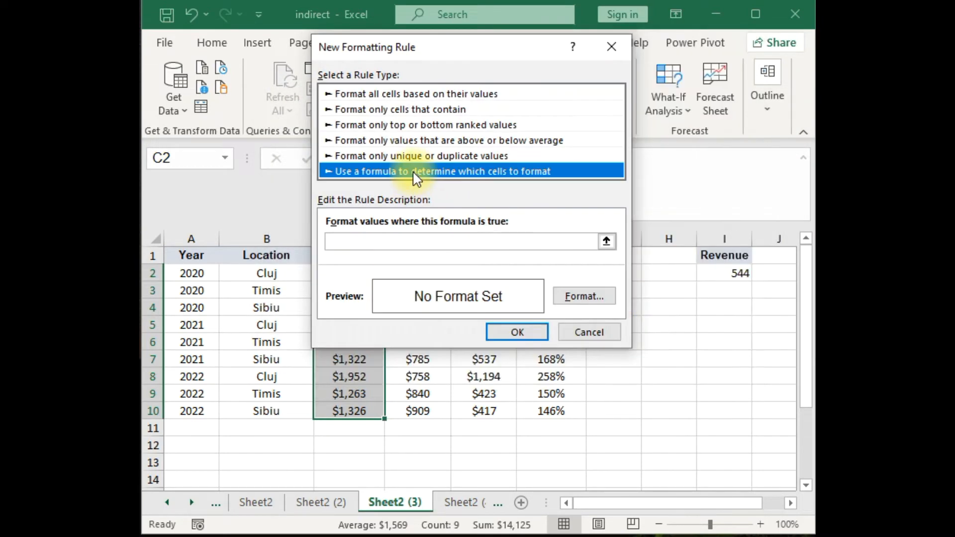
pyautogui.moveTo(451, 48); pyautogui.dragTo(568, 70)
pyautogui.click(361, 274)
pyautogui.press('F4')
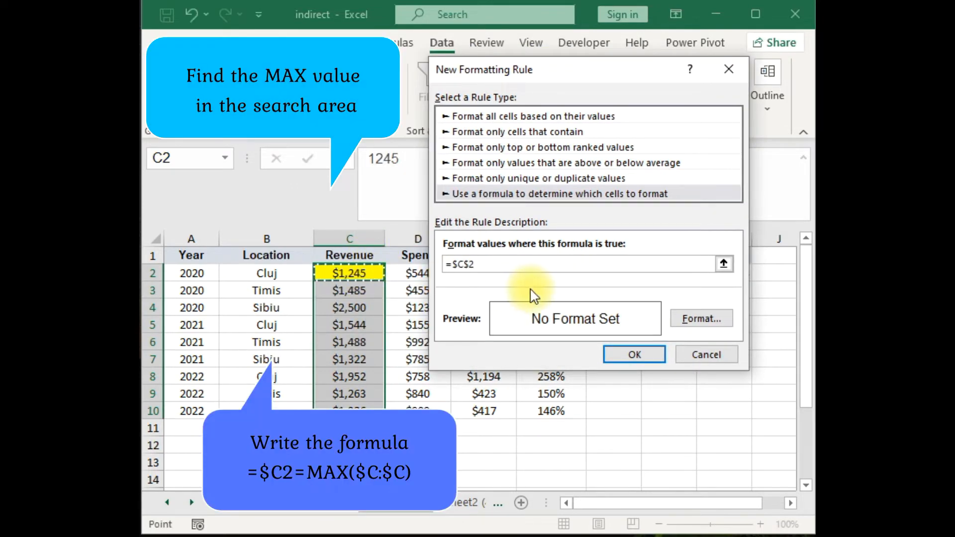
pyautogui.write('=max(')
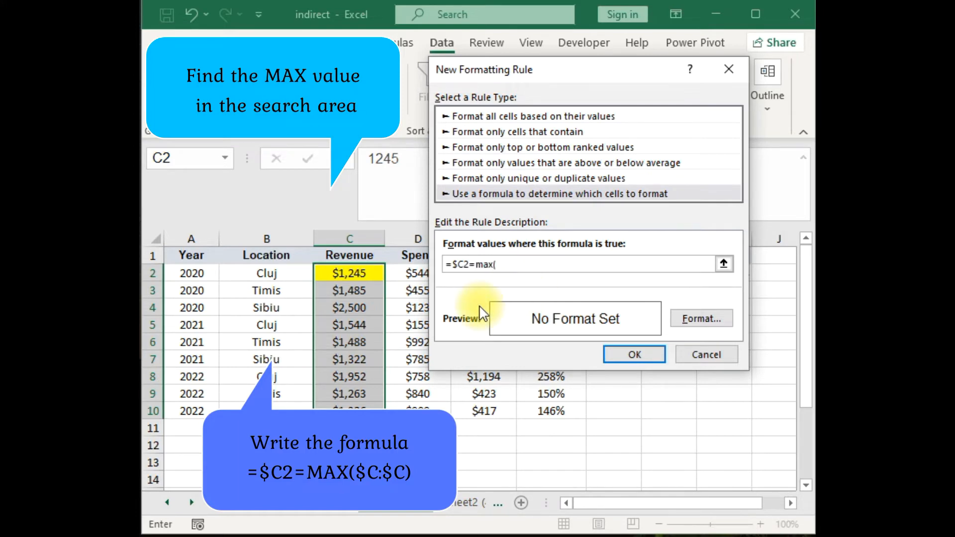
pyautogui.click(373, 239)
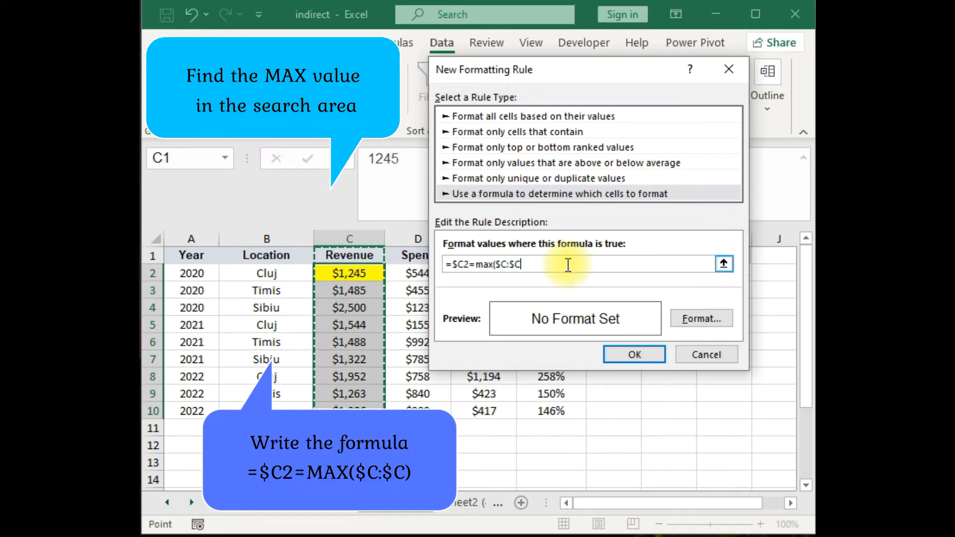
pyautogui.write(')')
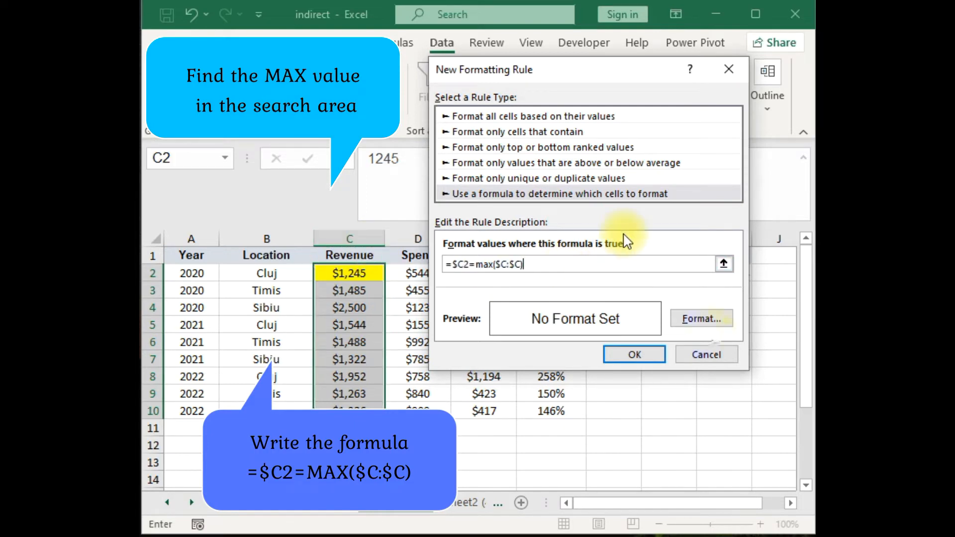
pyautogui.click(711, 321)
pyautogui.click(466, 163)
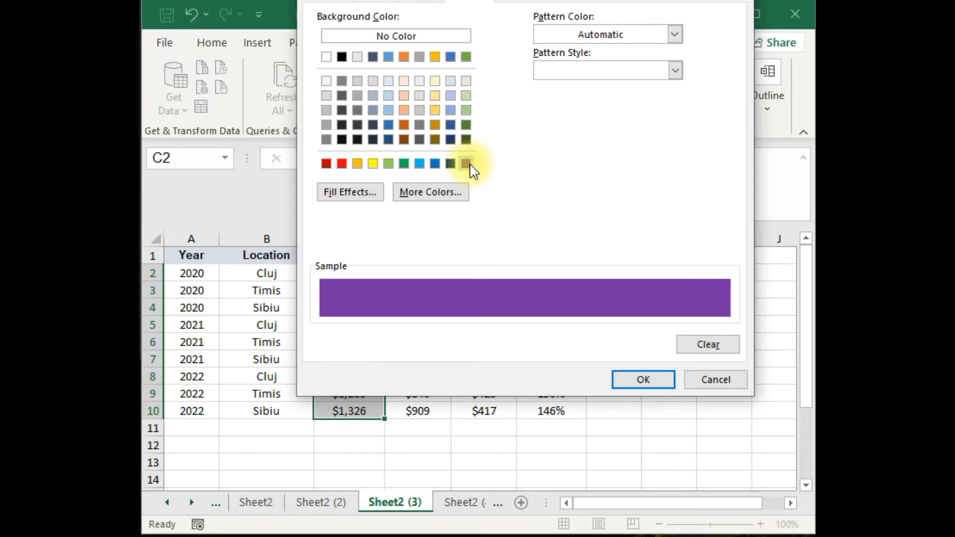
pyautogui.click(632, 381)
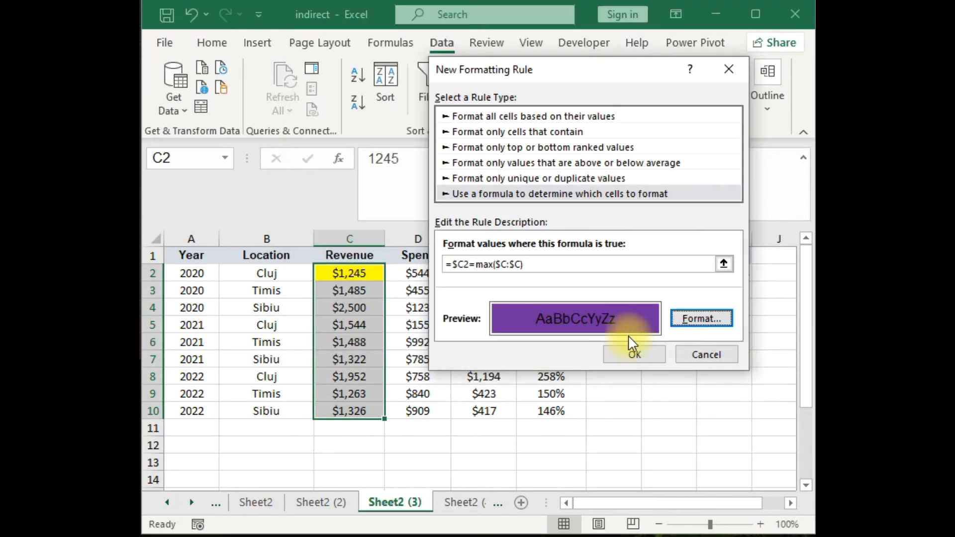
# - Clear the maximum-value rule's background fill, give it a dash-dot outline border instead, and apply it to C2:C10
pyautogui.click(690, 320)
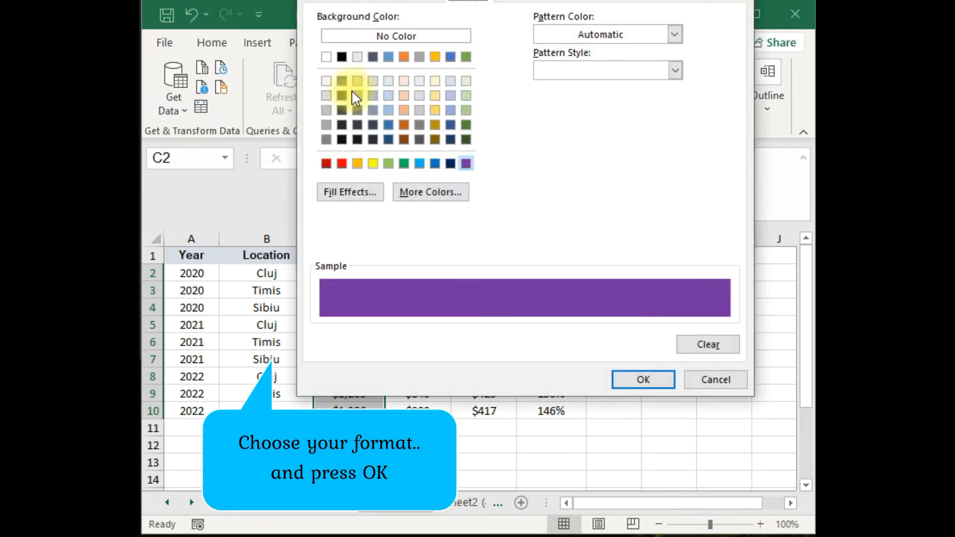
pyautogui.click(396, 36)
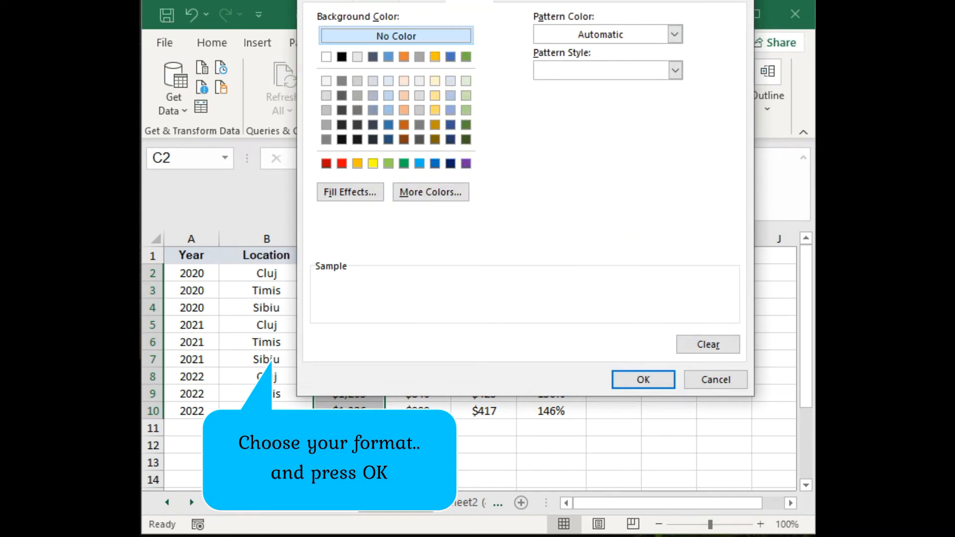
pyautogui.click(385, 74)
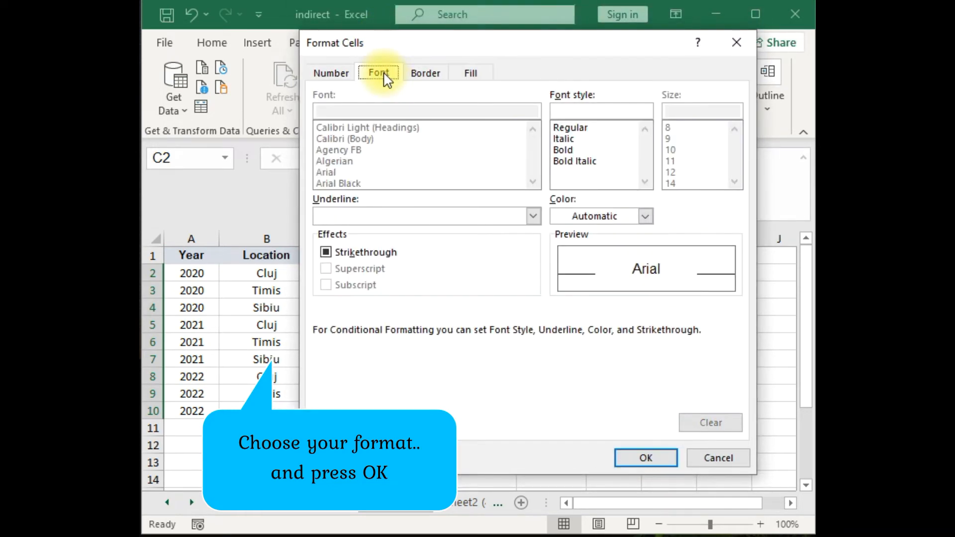
pyautogui.click(417, 80)
pyautogui.click(383, 210)
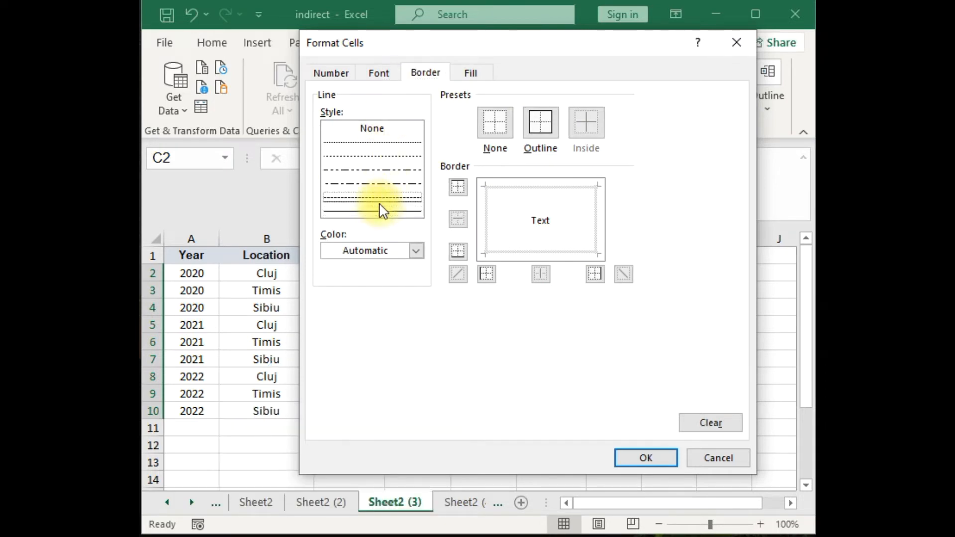
pyautogui.click(384, 187)
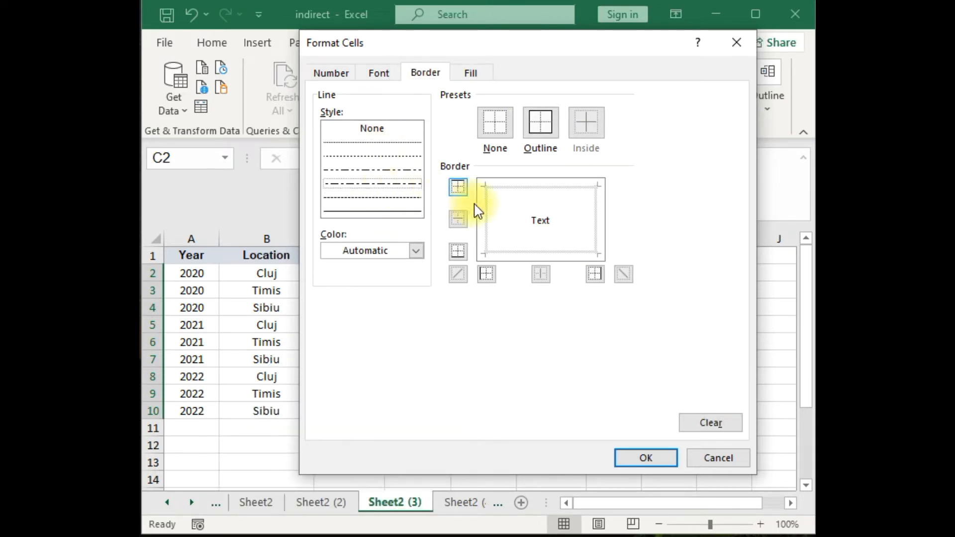
pyautogui.click(540, 123)
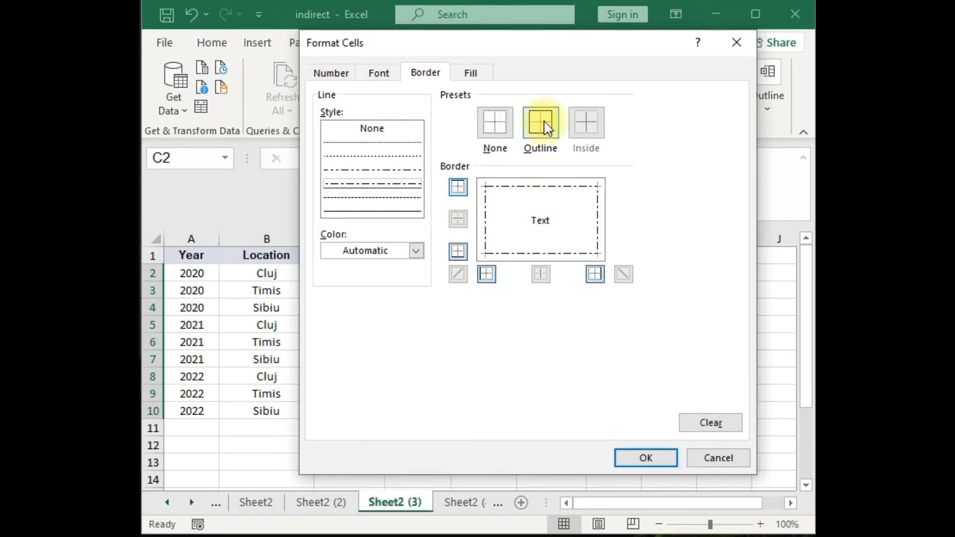
pyautogui.click(652, 456)
pyautogui.click(637, 355)
pyautogui.click(762, 323)
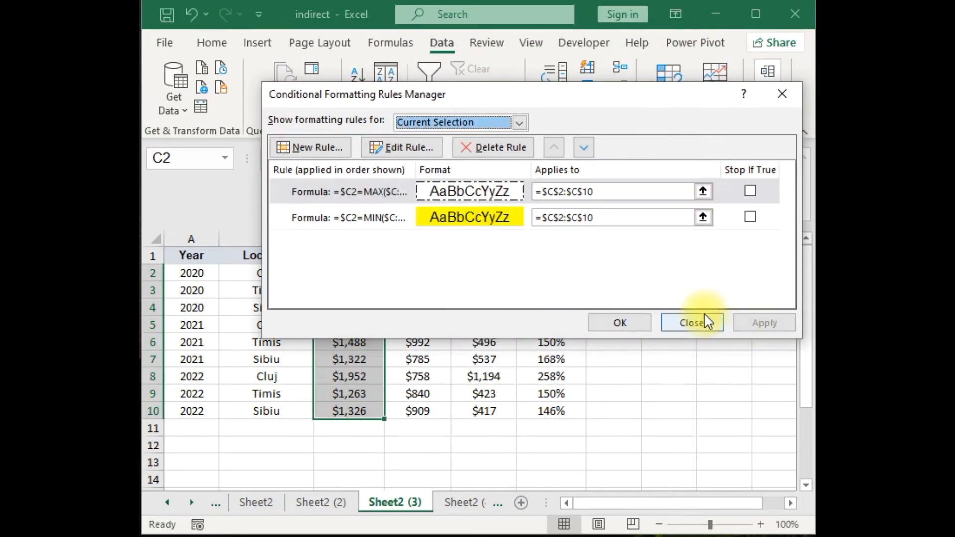
pyautogui.click(620, 323)
pyautogui.click(610, 335)
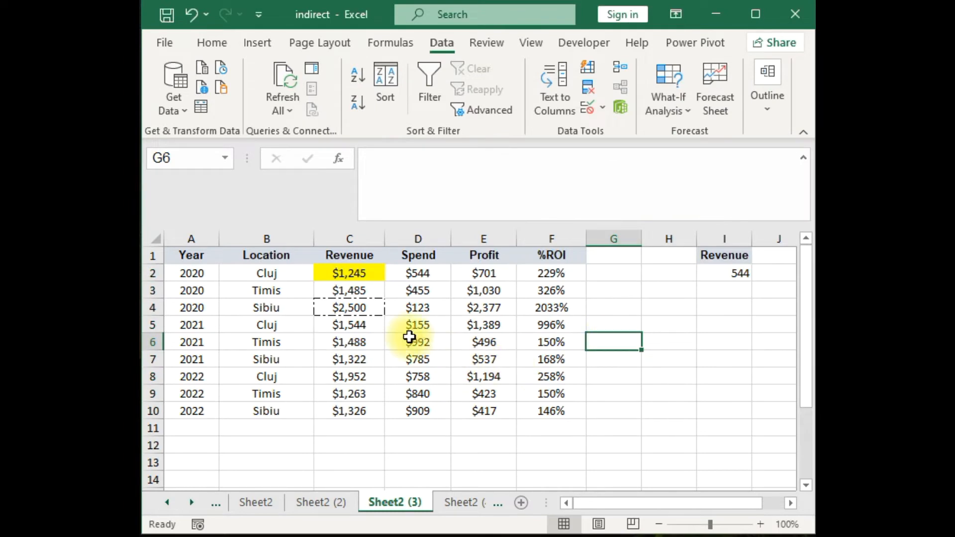
pyautogui.click(372, 312)
pyautogui.click(380, 362)
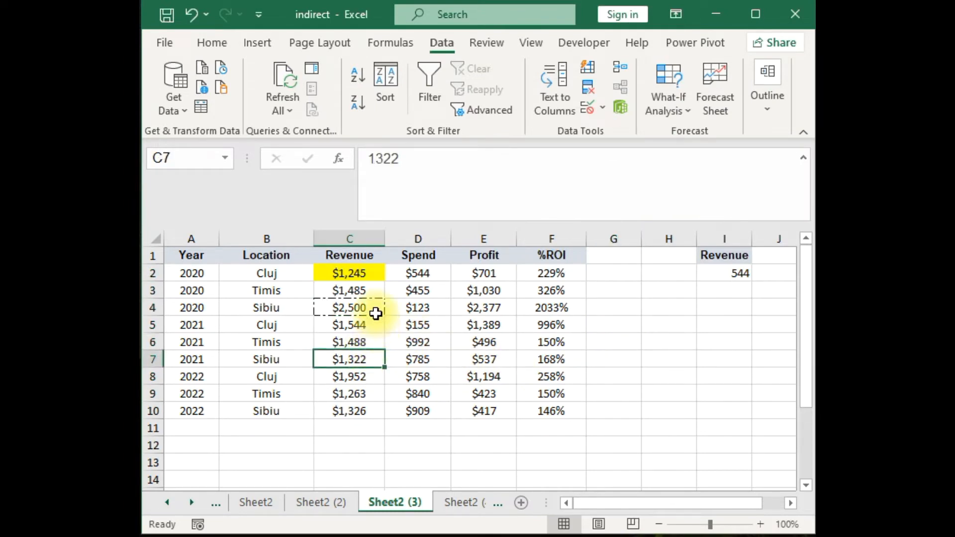
pyautogui.click(374, 311)
# - Add a formula-based conditional formatting rule for C2:C10 using =$C2>1500 to target Revenue values above 1500
pyautogui.moveTo(373, 274); pyautogui.dragTo(380, 409)
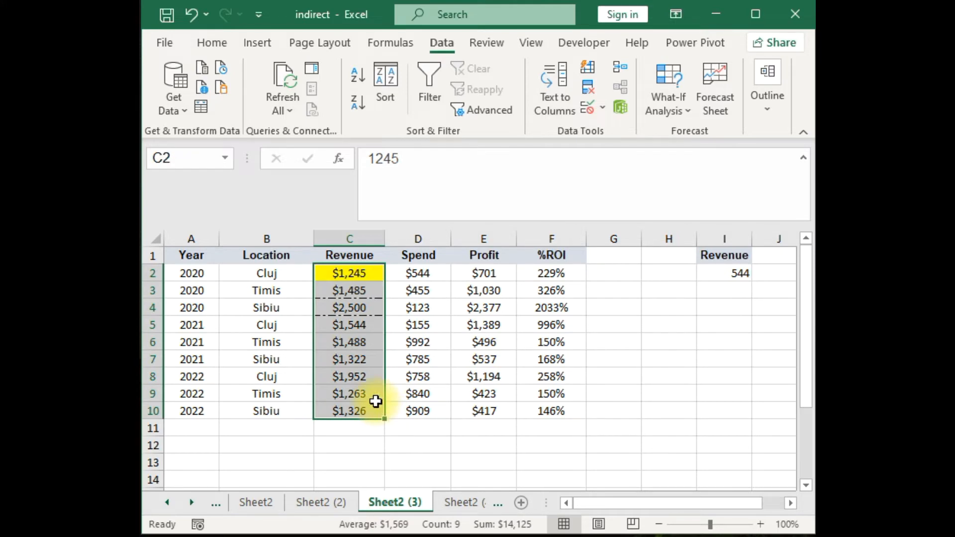
pyautogui.hotkey('alt', 'o')
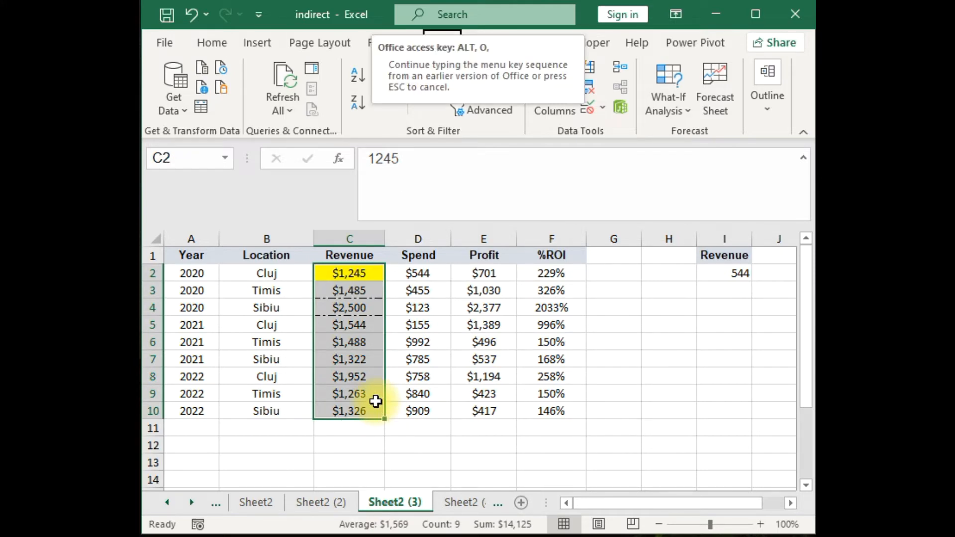
pyautogui.press('d')
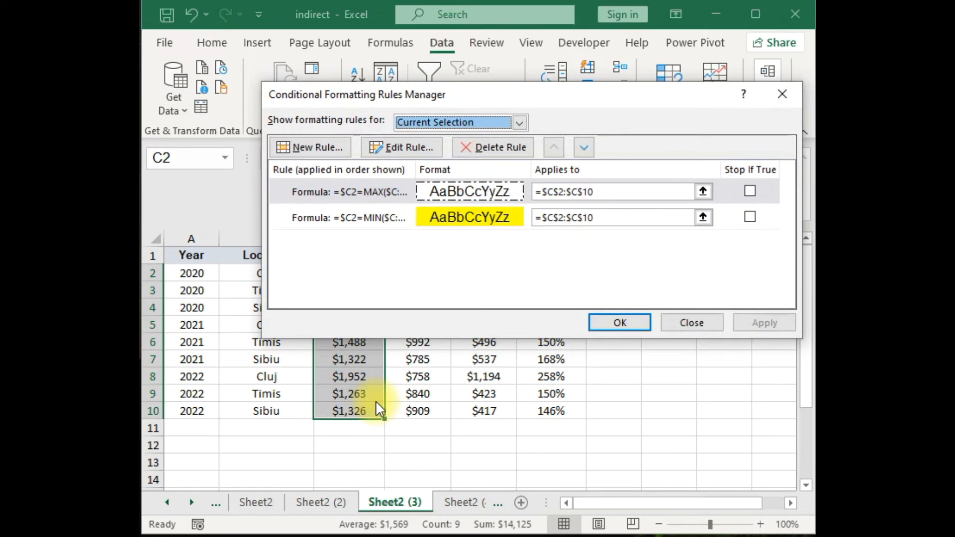
pyautogui.click(331, 150)
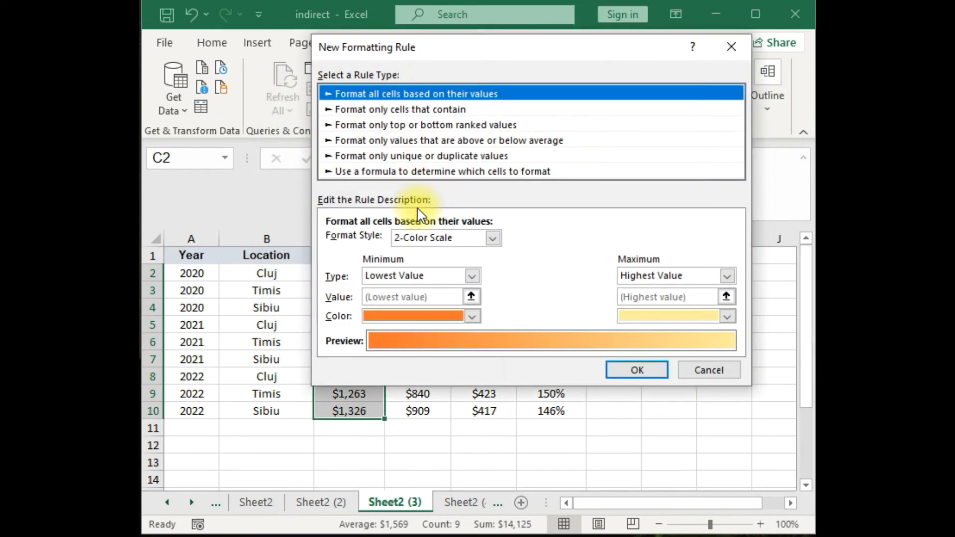
pyautogui.click(403, 171)
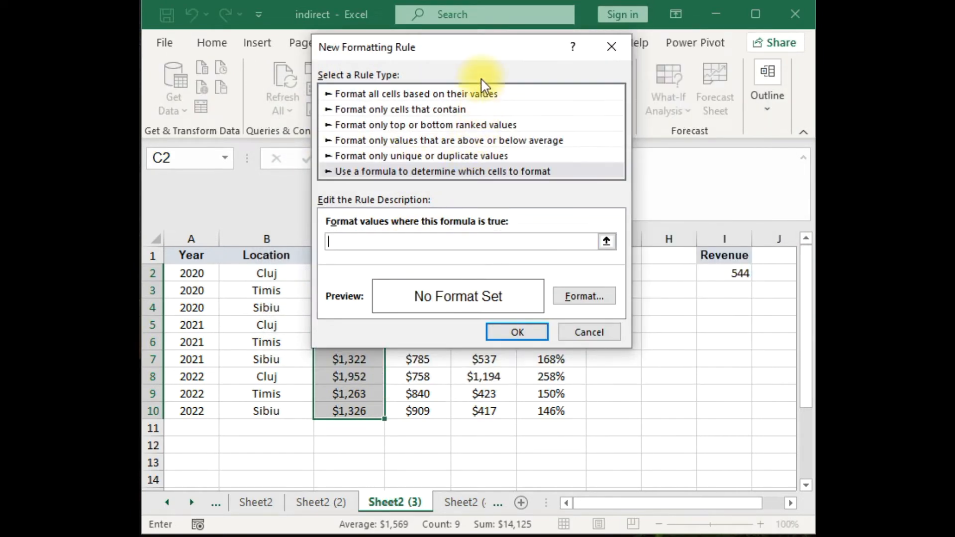
pyautogui.moveTo(477, 55); pyautogui.dragTo(579, 97)
pyautogui.click(363, 273)
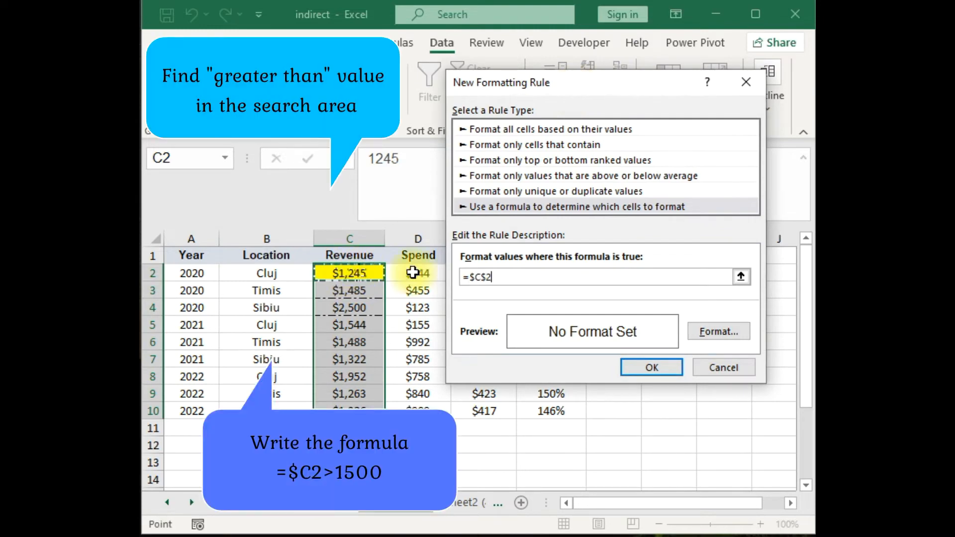
pyautogui.press('F4')
pyautogui.press('F4')
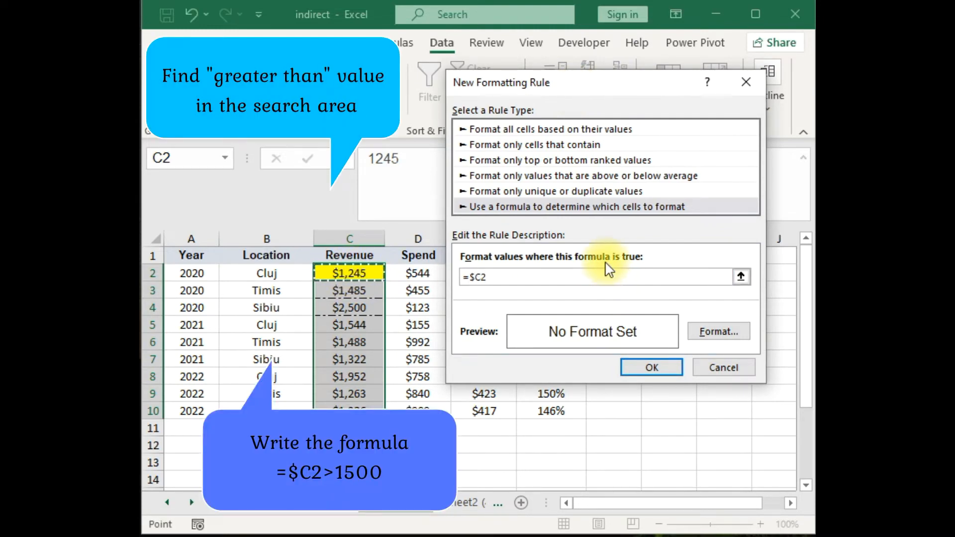
pyautogui.write('>1500')
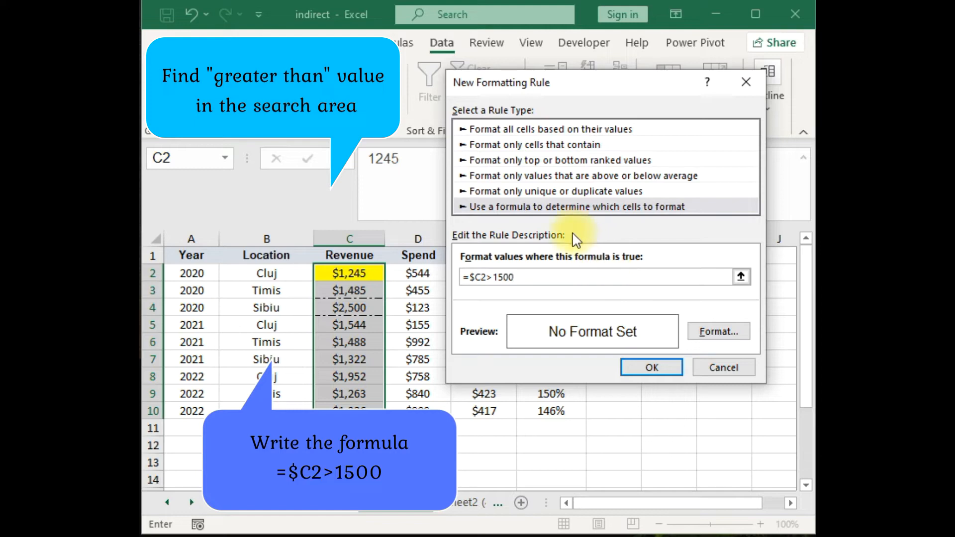
# - Give the greater-than-1500 rule a purple background fill and apply it to C2:C10
pyautogui.click(732, 334)
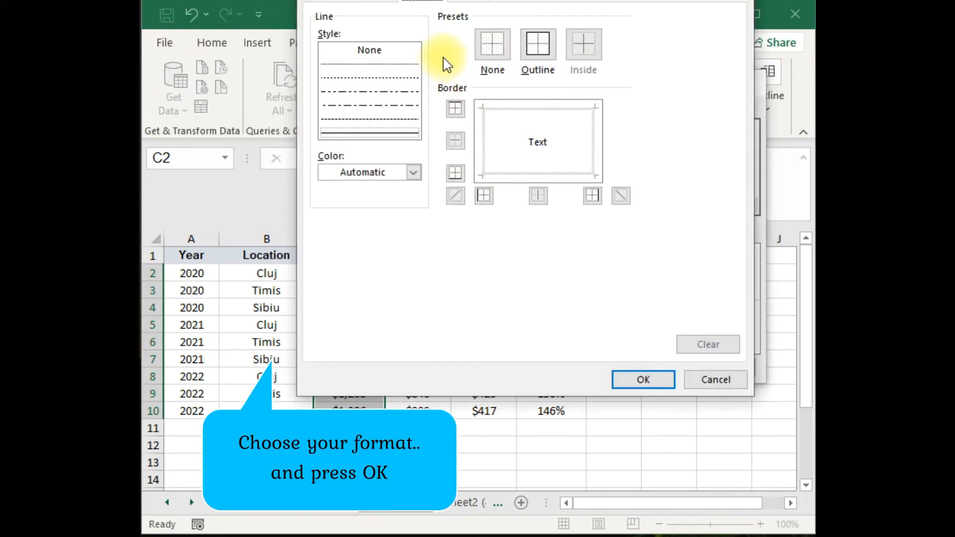
pyautogui.moveTo(363, 2); pyautogui.dragTo(390, 88)
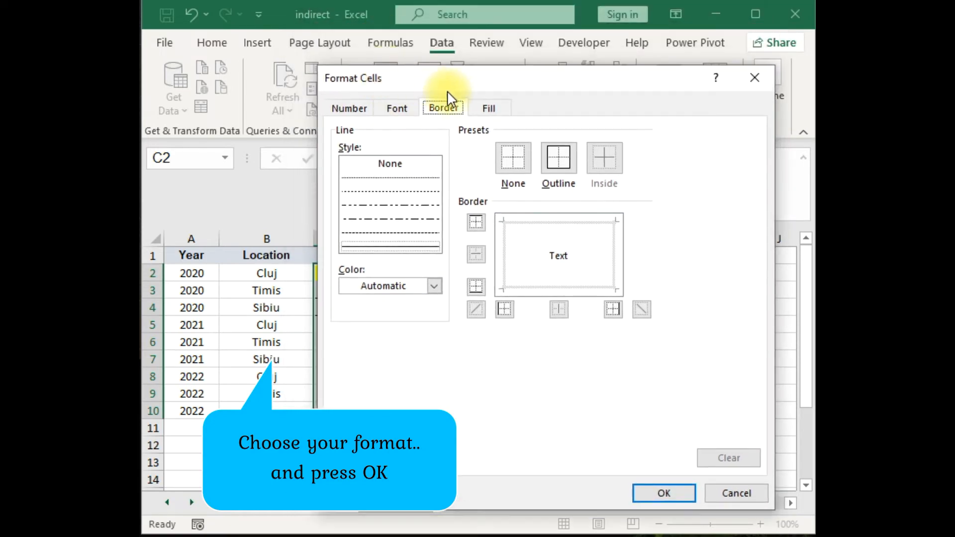
pyautogui.click(488, 108)
pyautogui.click(487, 277)
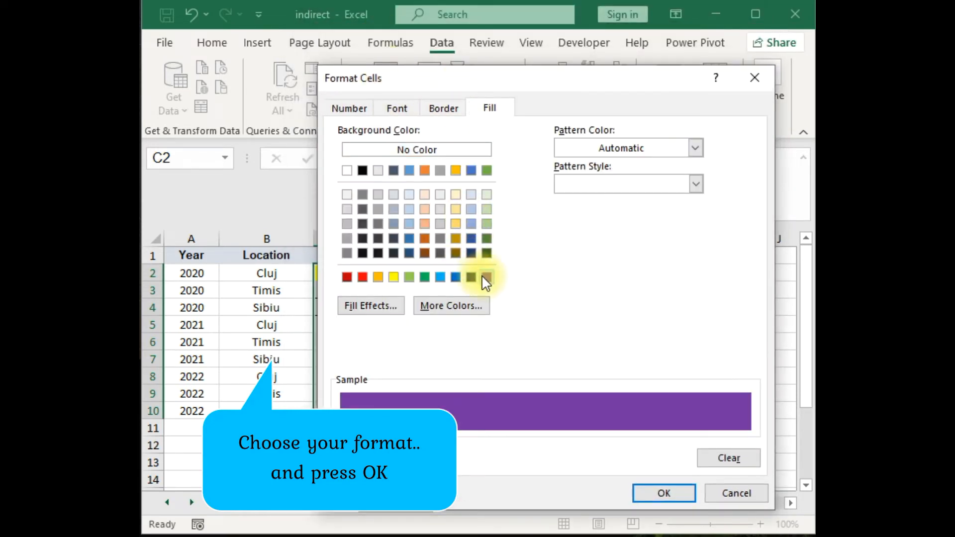
pyautogui.moveTo(597, 82); pyautogui.dragTo(582, 20)
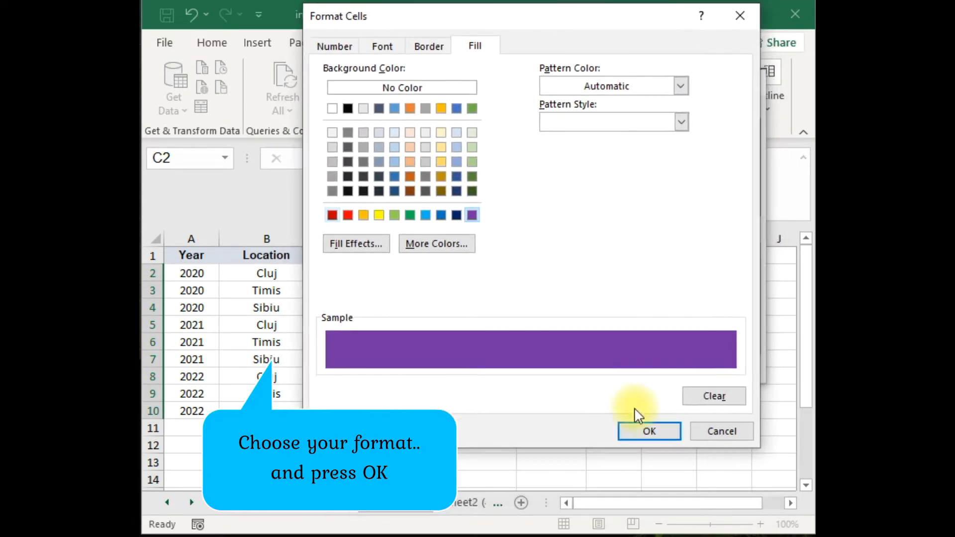
pyautogui.click(649, 432)
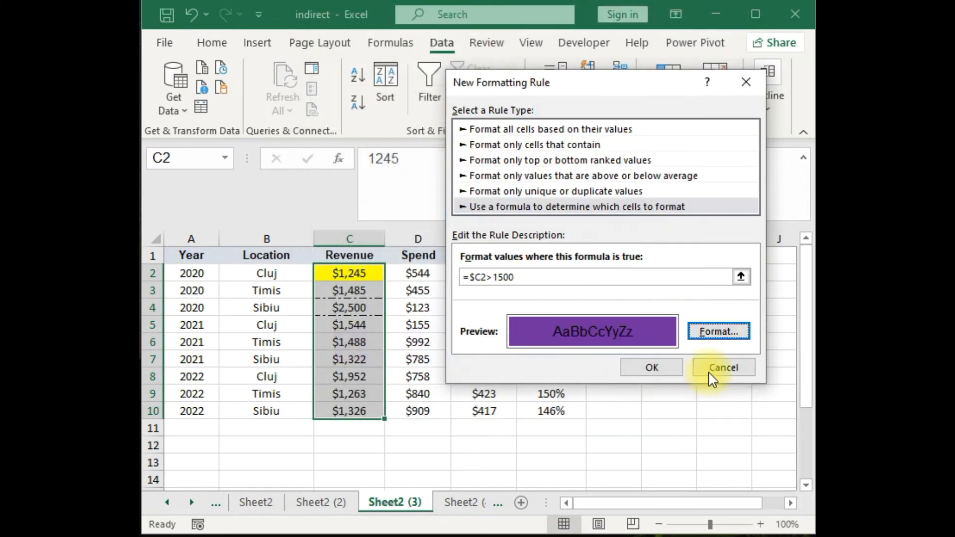
pyautogui.click(664, 376)
pyautogui.click(754, 322)
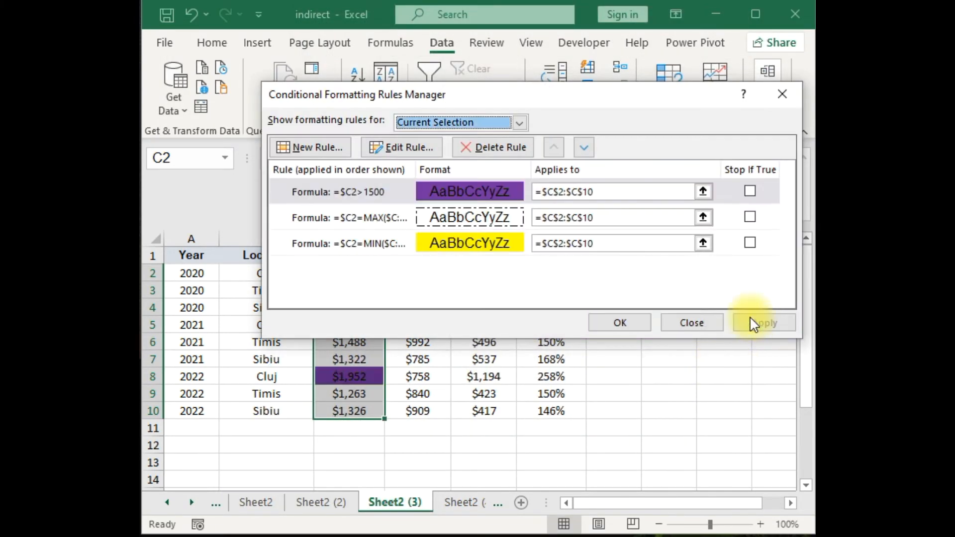
pyautogui.click(621, 321)
pyautogui.click(582, 325)
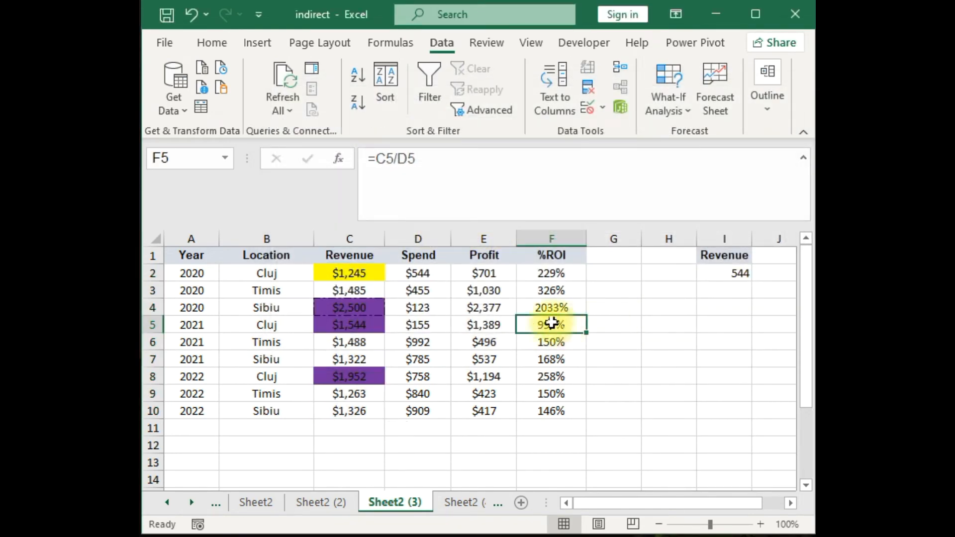
pyautogui.click(374, 324)
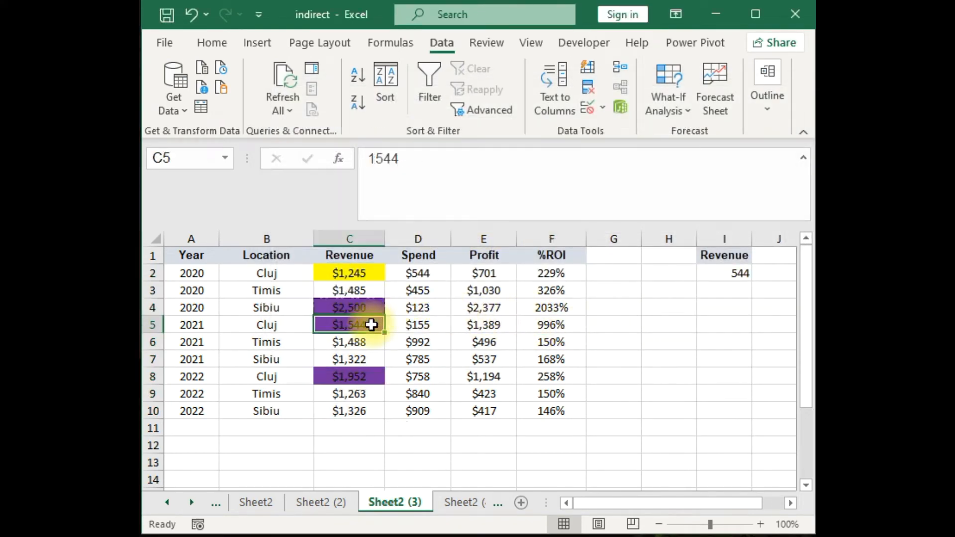
pyautogui.click(371, 353)
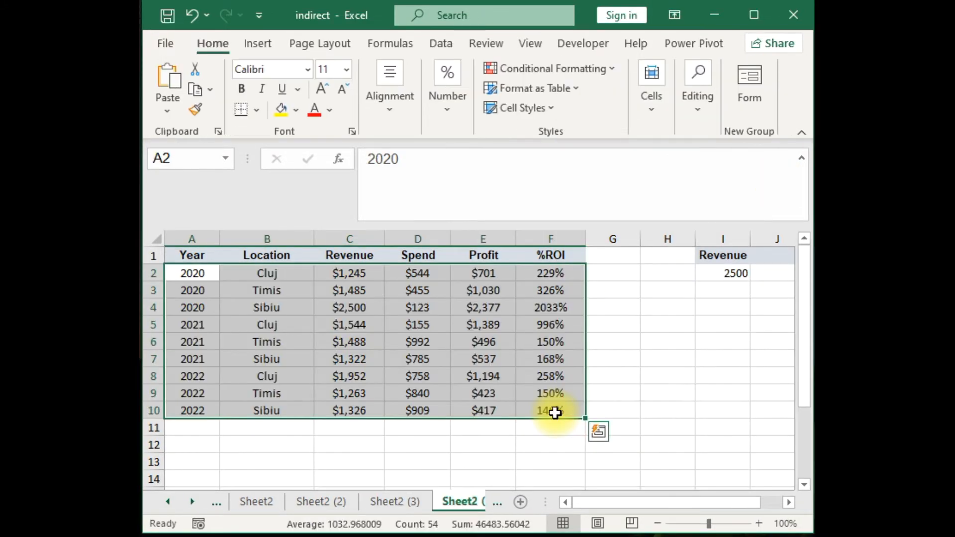
# - Start a new conditional formatting rule for A2:F10 that uses a formula to determine which cells to format
pyautogui.hotkey('alt', 'h')
pyautogui.press('l')
pyautogui.press('r')
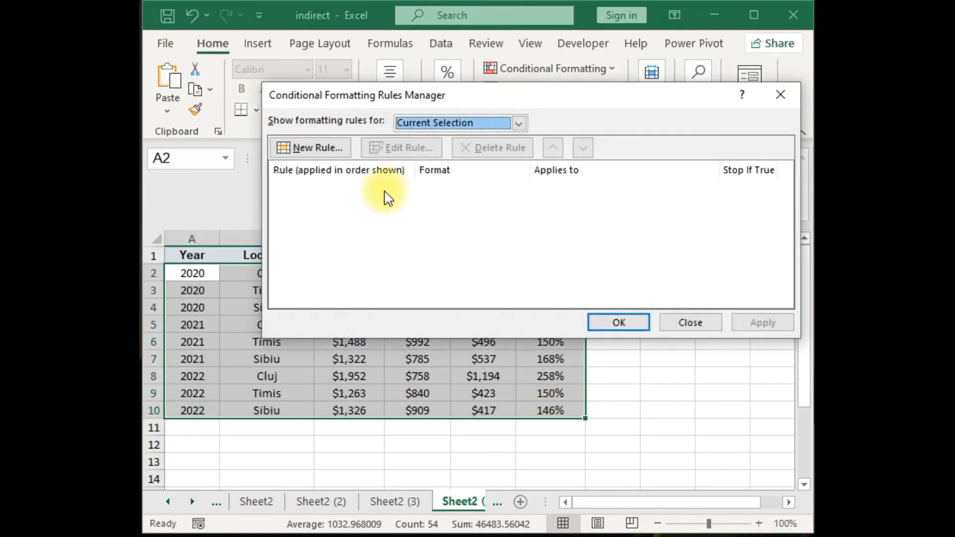
pyautogui.click(327, 149)
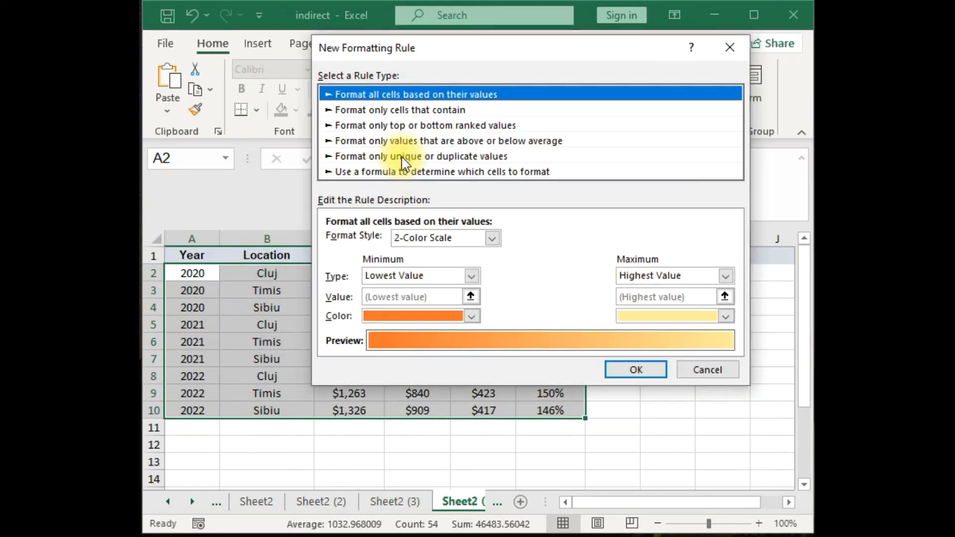
pyautogui.click(386, 171)
pyautogui.moveTo(487, 51); pyautogui.dragTo(677, 32)
pyautogui.click(605, 224)
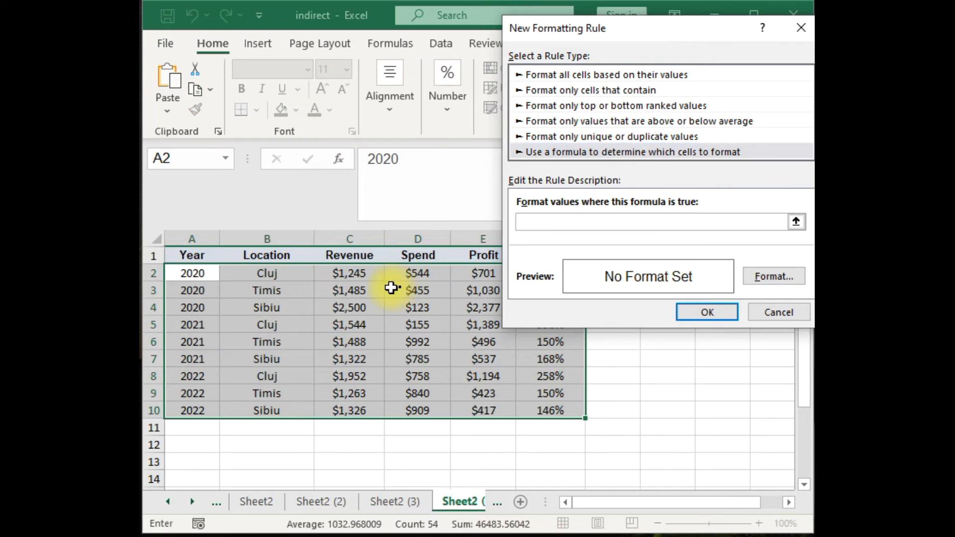
# - Enter =($D2/$C2)>.50 as the rule's formula to target rows where Spend exceeds half of Revenue
pyautogui.click(421, 278)
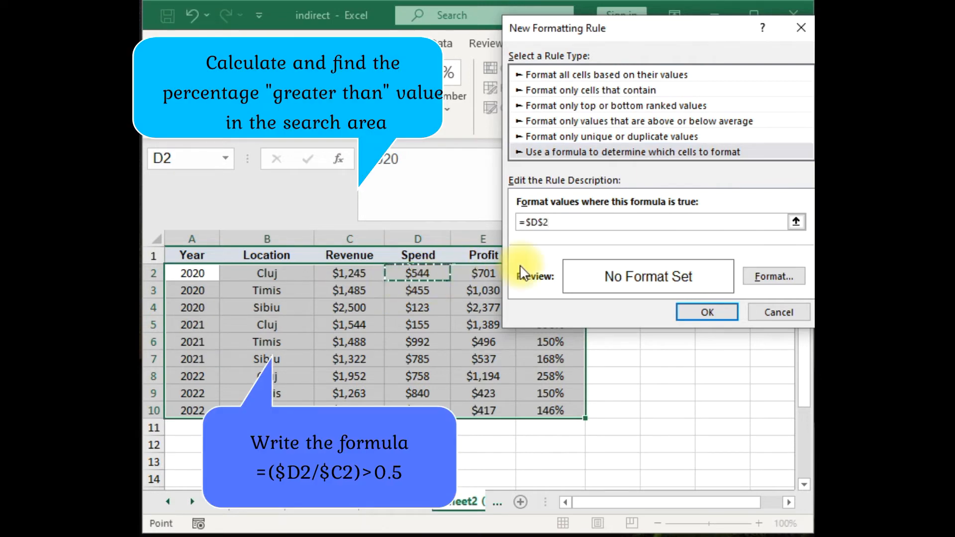
pyautogui.press('F4')
pyautogui.press('F4')
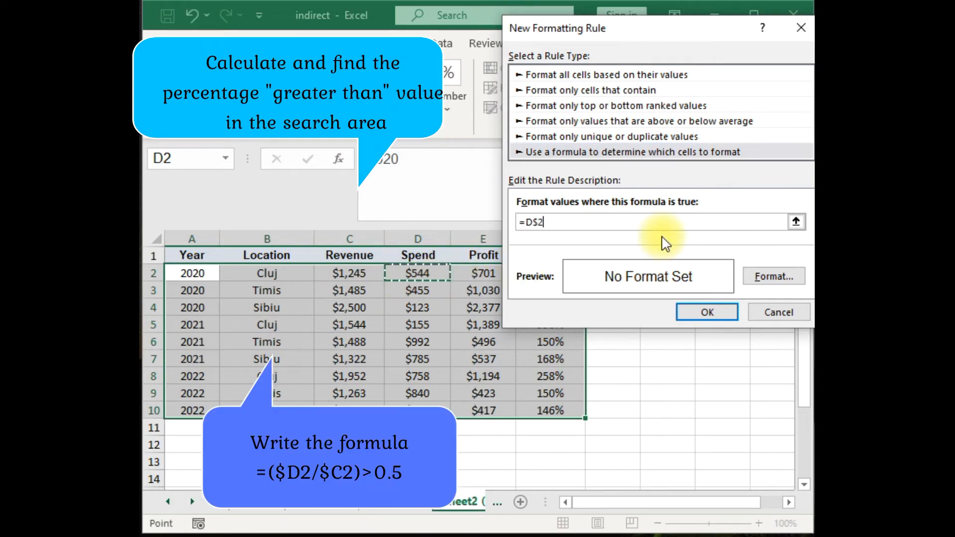
pyautogui.write('/')
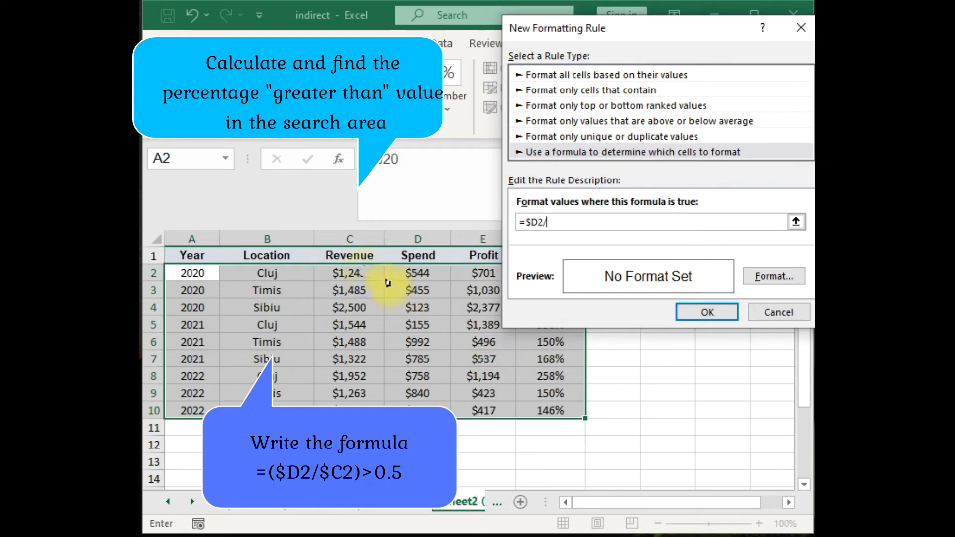
pyautogui.click(367, 273)
pyautogui.press('F4')
pyautogui.press('F4')
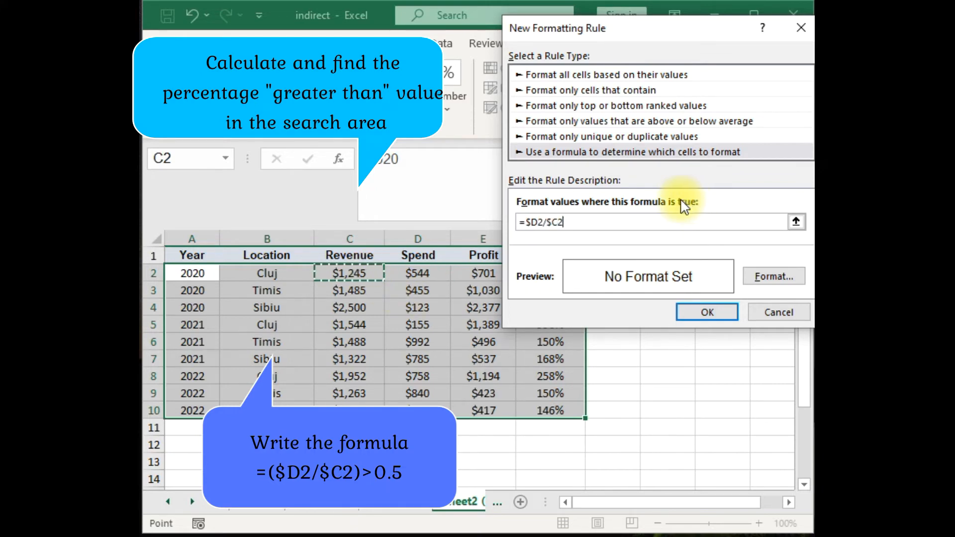
pyautogui.write(')')
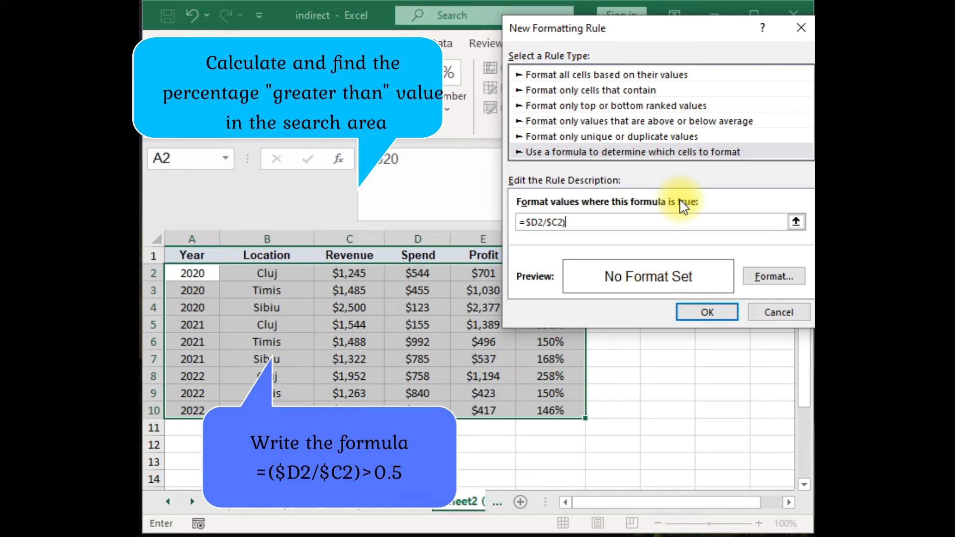
pyautogui.click(528, 222)
pyautogui.write('(')
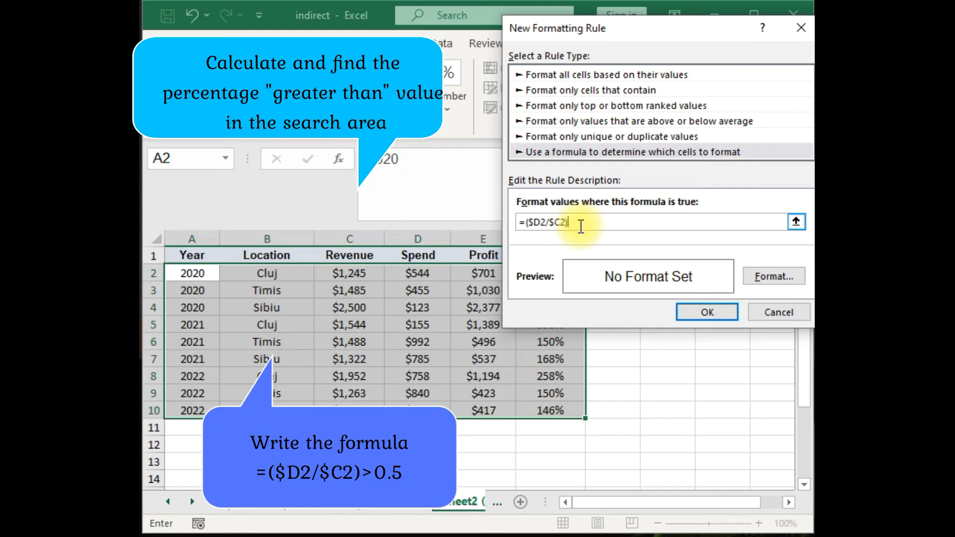
pyautogui.write('>.50')
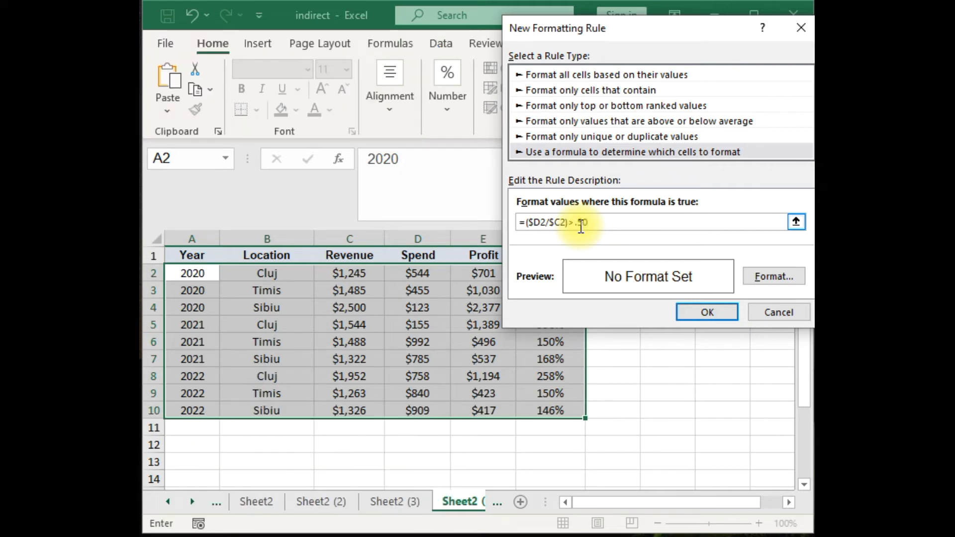
# - Give the Spend-to-Revenue rule a dark green background fill and apply it to A2:F10
pyautogui.click(774, 277)
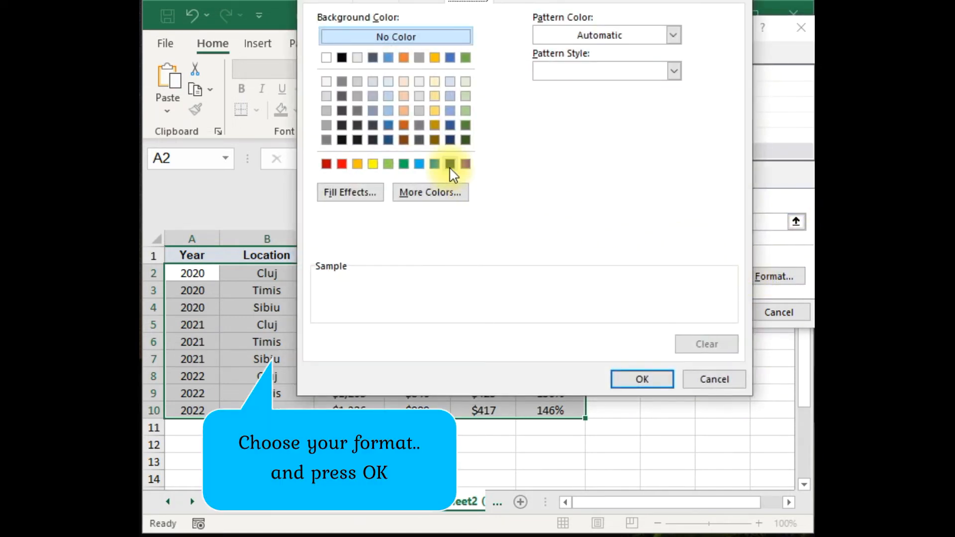
pyautogui.click(465, 125)
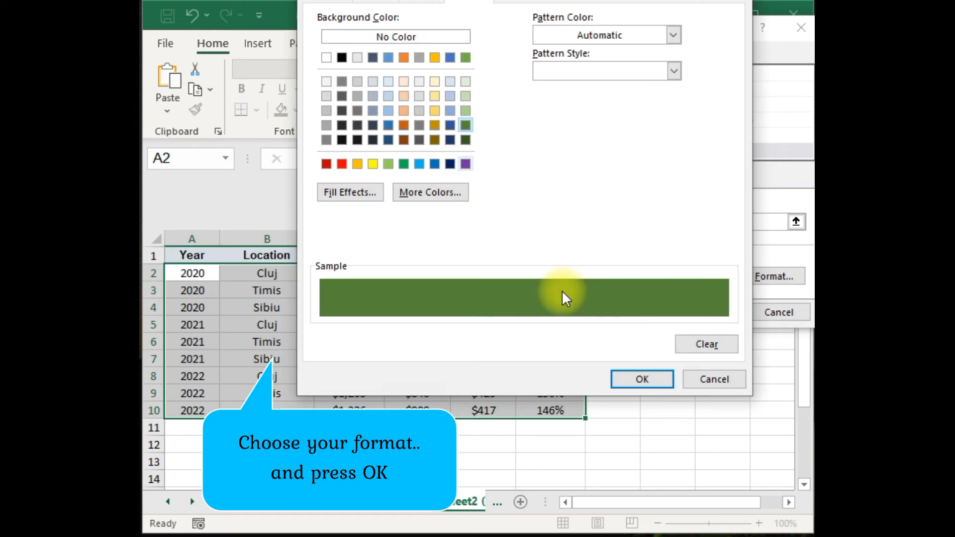
pyautogui.click(642, 381)
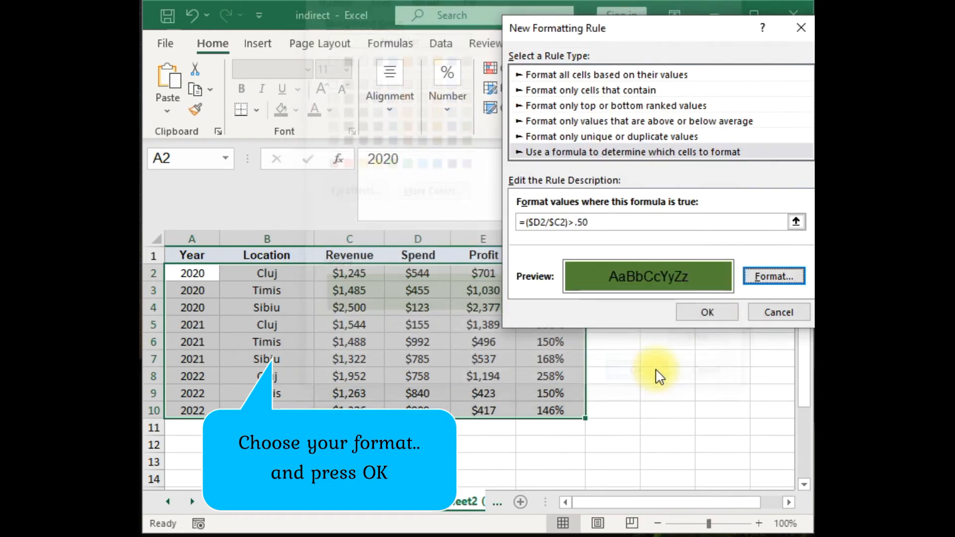
pyautogui.click(726, 317)
pyautogui.click(763, 324)
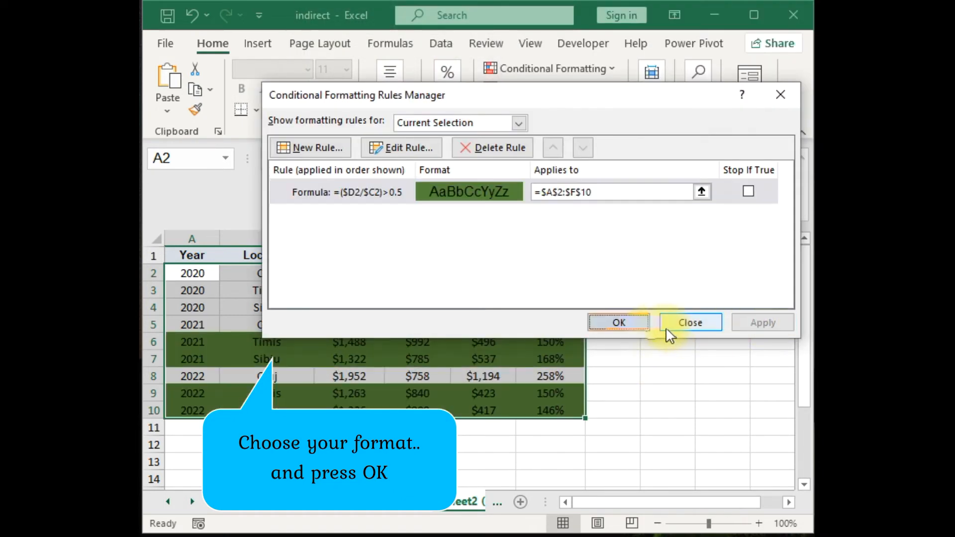
pyautogui.click(666, 332)
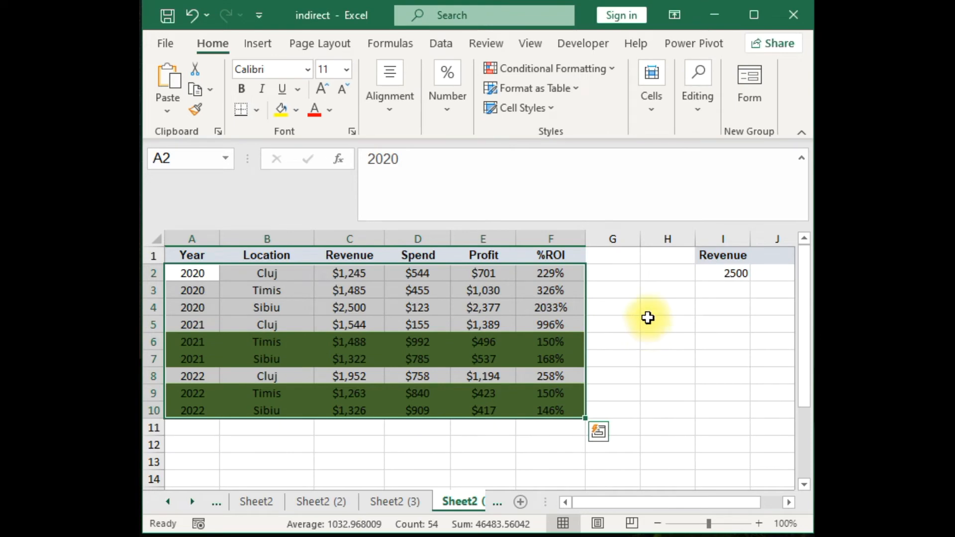
# - Calculate Spend divided by Revenue in G2 with =D2/C2 and fill the formula down to G10
pyautogui.click(614, 274)
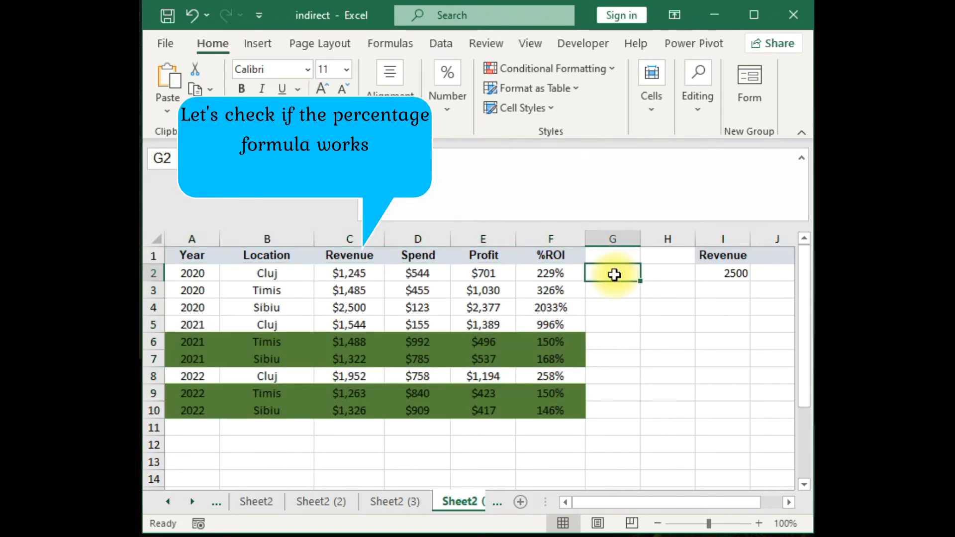
pyautogui.write('=')
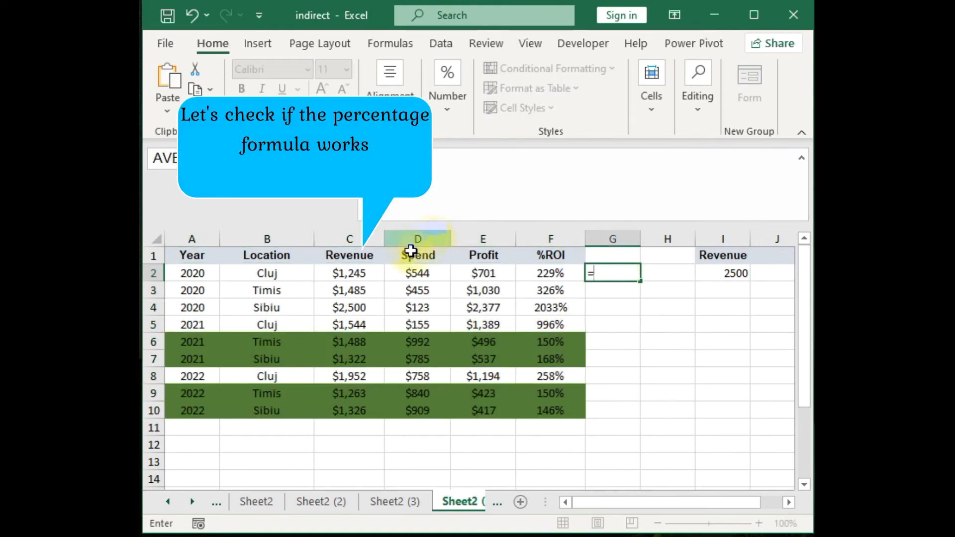
pyautogui.click(409, 273)
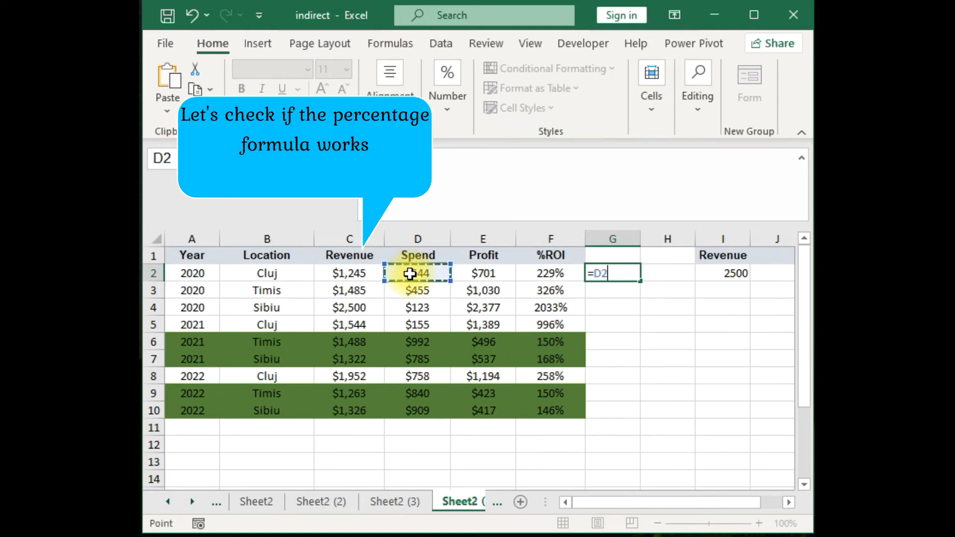
pyautogui.write('/')
pyautogui.click(373, 272)
pyautogui.press('Return')
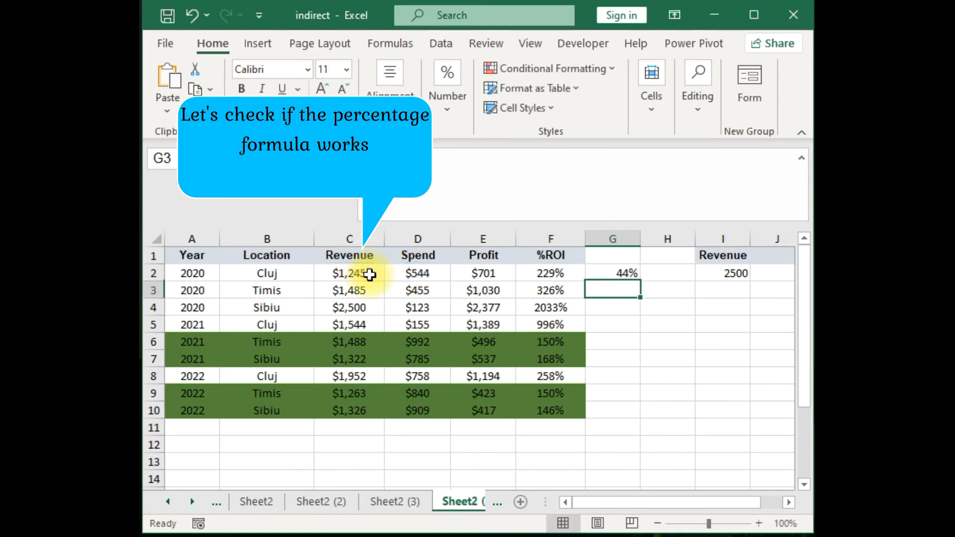
pyautogui.click(617, 271)
pyautogui.moveTo(640, 281); pyautogui.dragTo(616, 426)
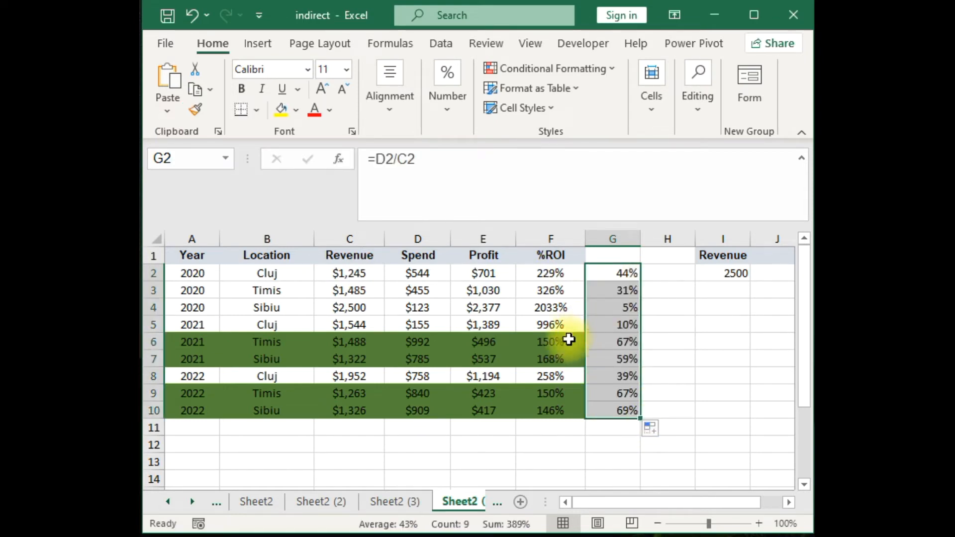
pyautogui.click(528, 359)
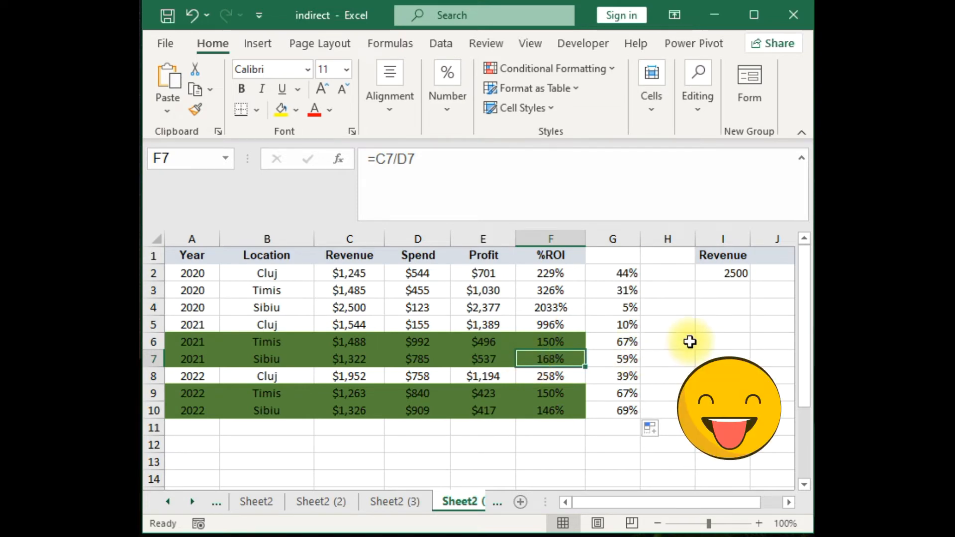
pyautogui.click(626, 294)
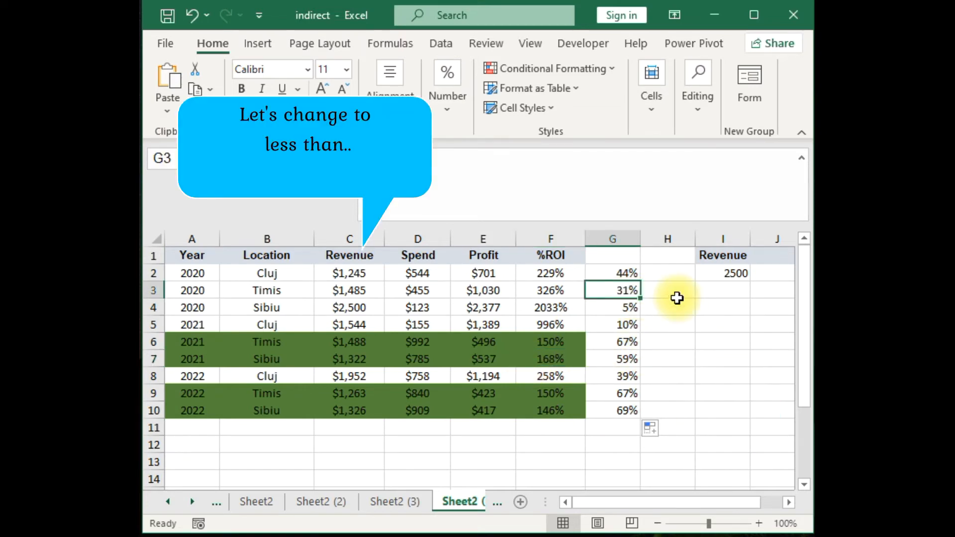
# - Show this worksheet's conditional formatting rules, change the A2:F10 rule's formula to =($D2/$C2)<0.5, and apply it
pyautogui.click(560, 70)
pyautogui.click(564, 354)
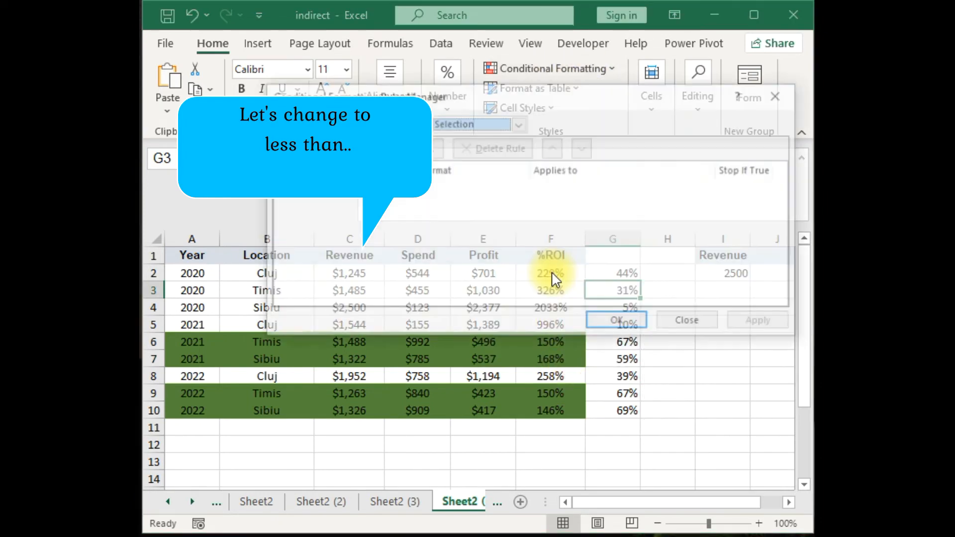
pyautogui.click(458, 123)
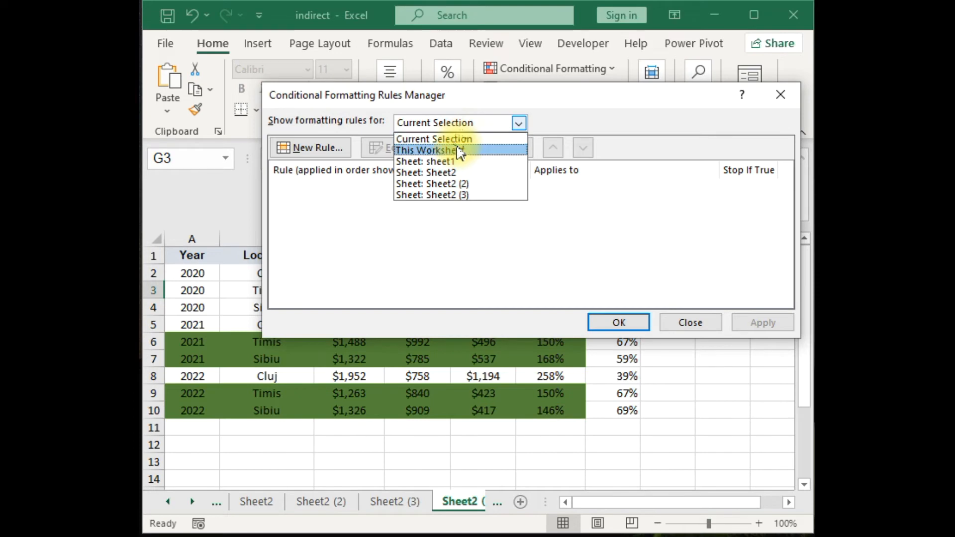
pyautogui.click(461, 150)
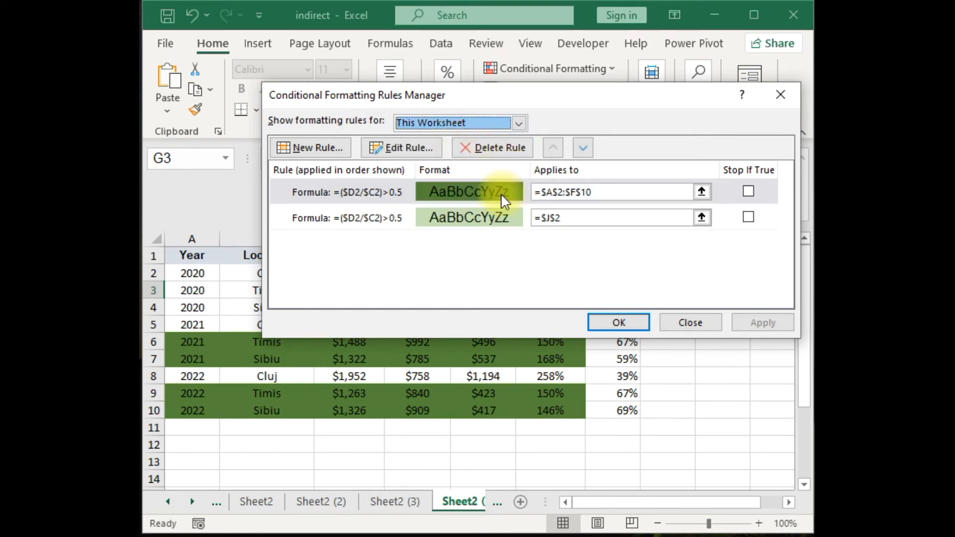
pyautogui.click(470, 202)
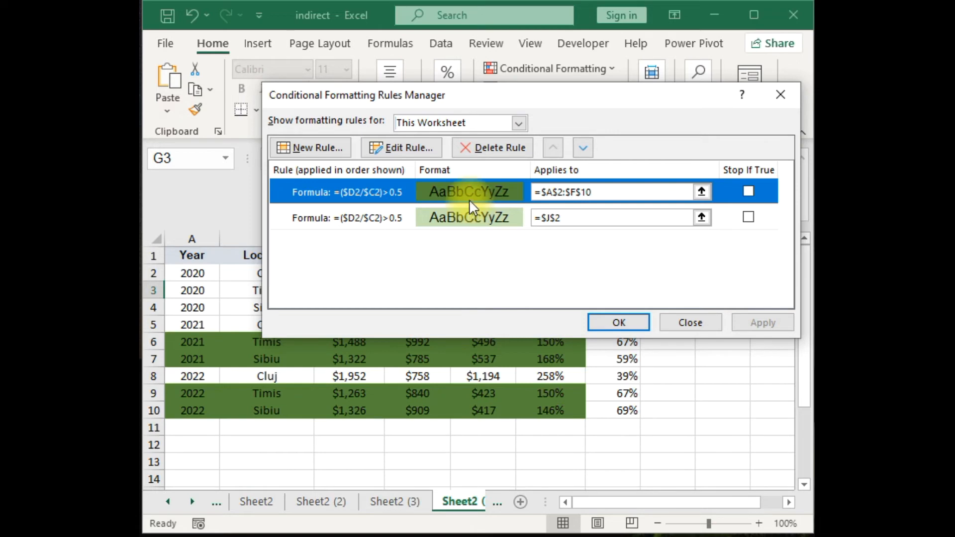
pyautogui.doubleClick(470, 198)
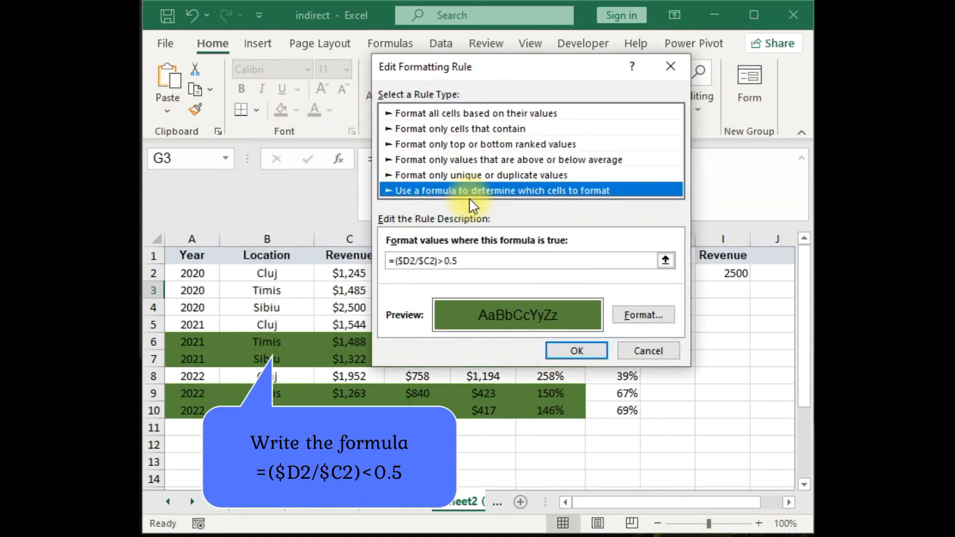
pyautogui.click(446, 261)
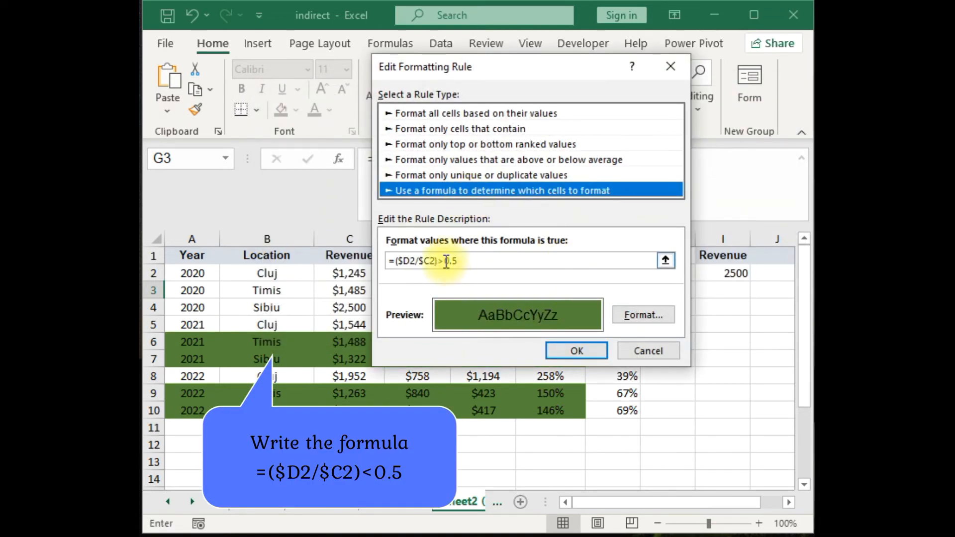
pyautogui.press('BackSpace')
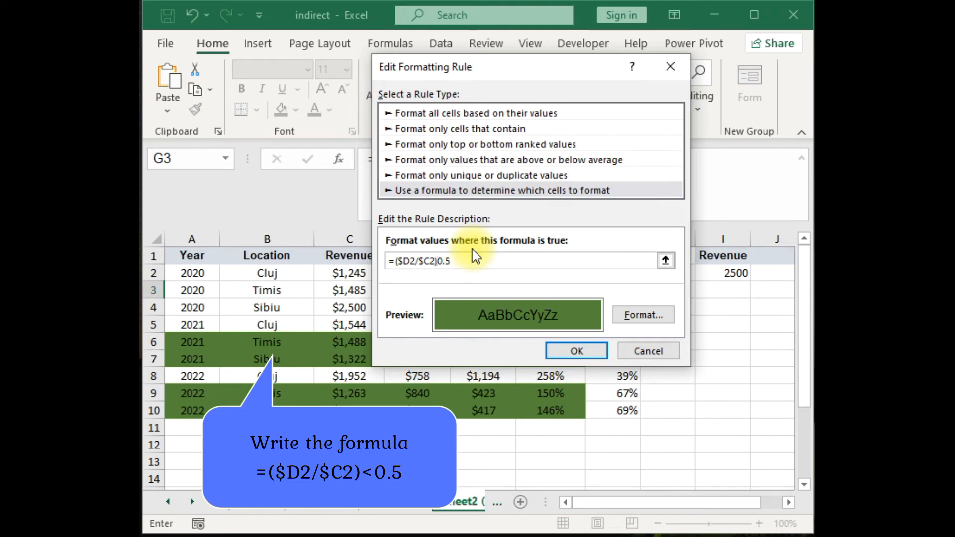
pyautogui.write('<')
pyautogui.click(557, 354)
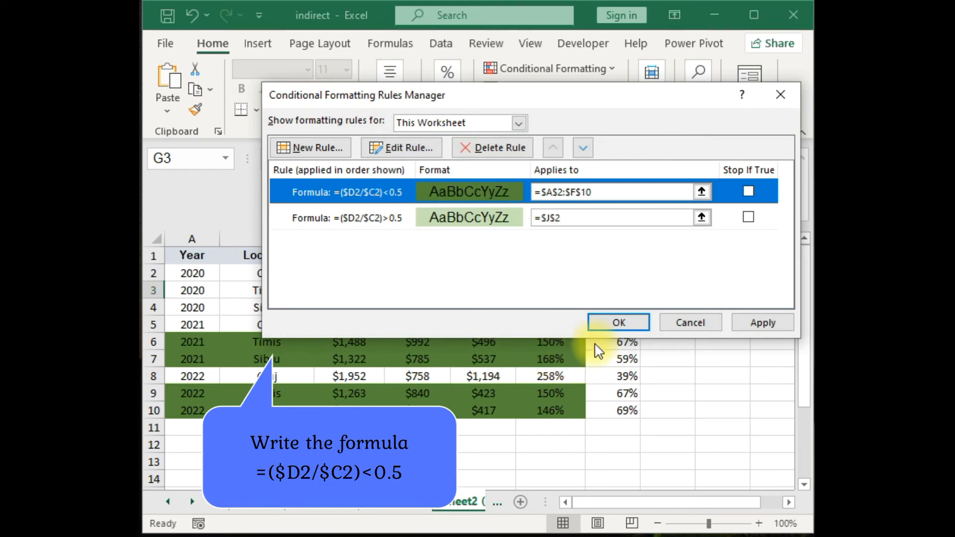
pyautogui.click(748, 318)
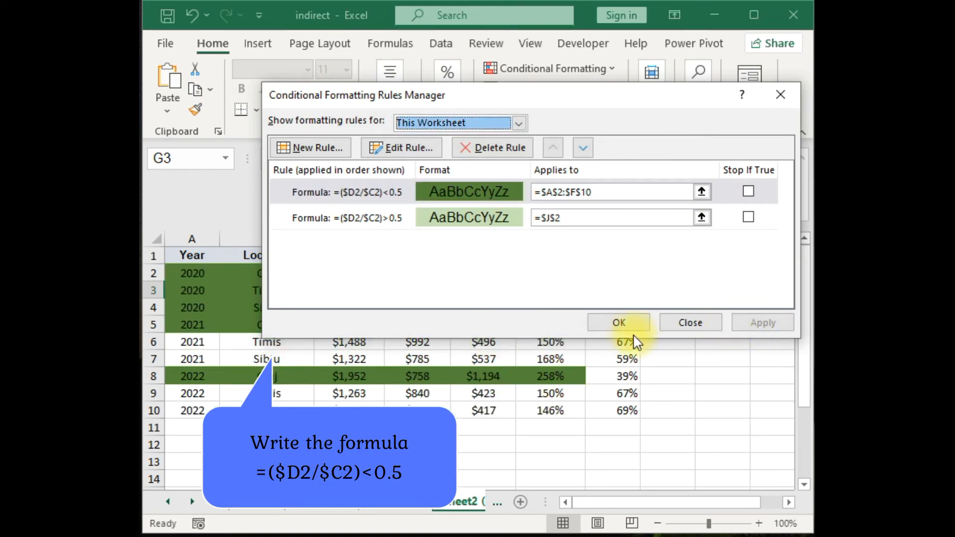
pyautogui.click(619, 324)
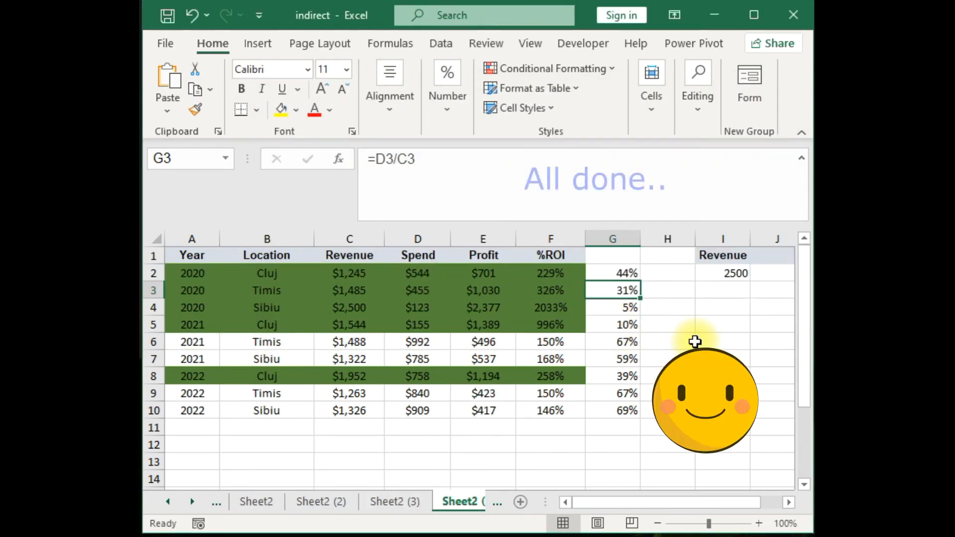
pyautogui.click(698, 338)
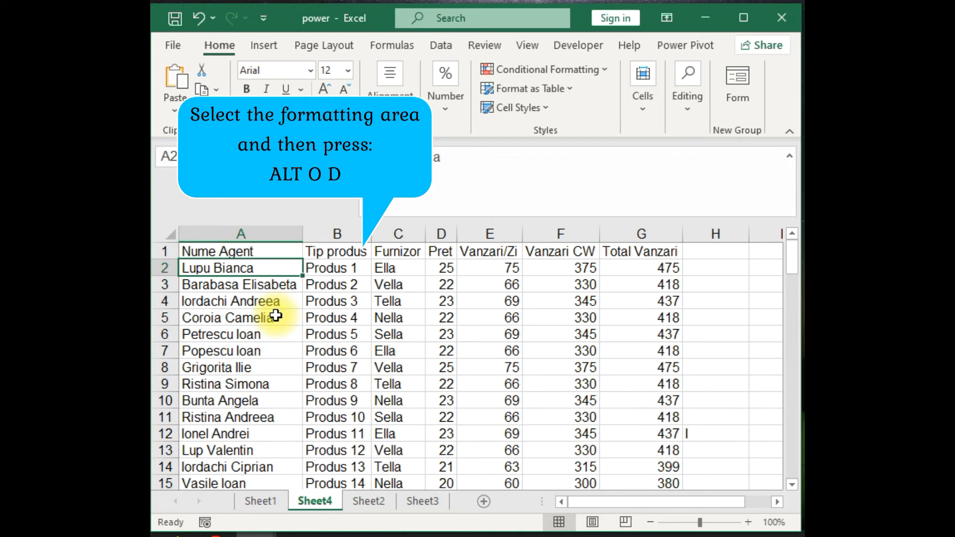
# - Select the whole data range on Sheet4 and start a new conditional formatting rule that uses a formula
pyautogui.hotkey('ctrl', 'a')
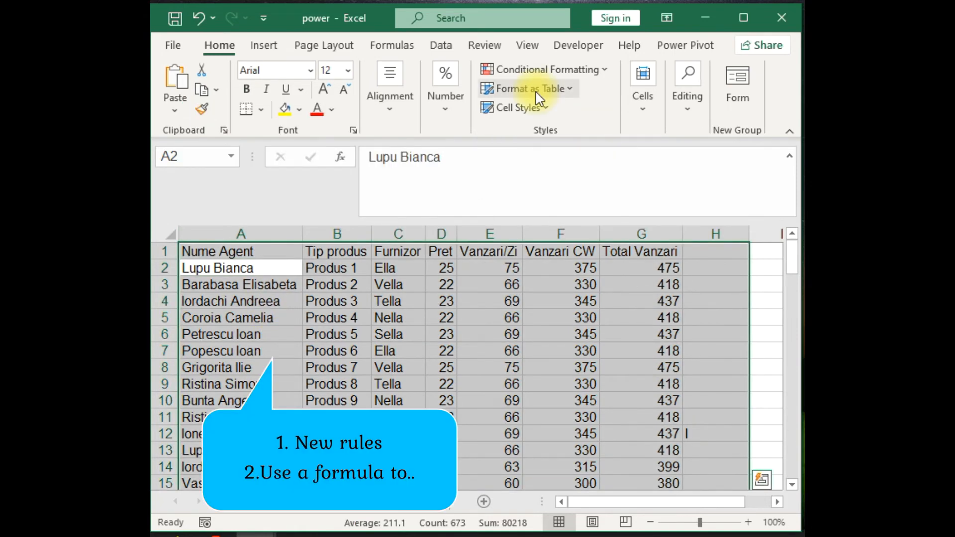
pyautogui.hotkey('alt', 'o')
pyautogui.press('d')
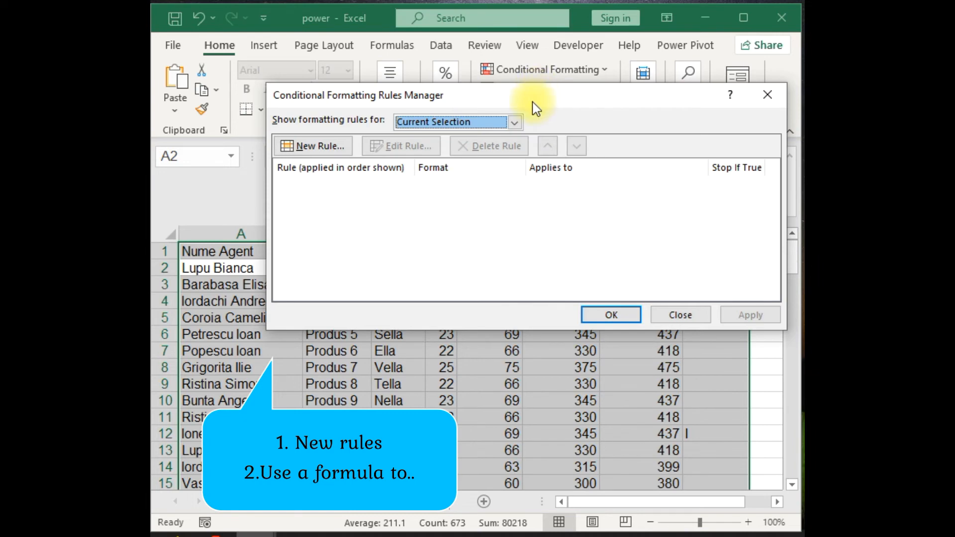
pyautogui.click(316, 146)
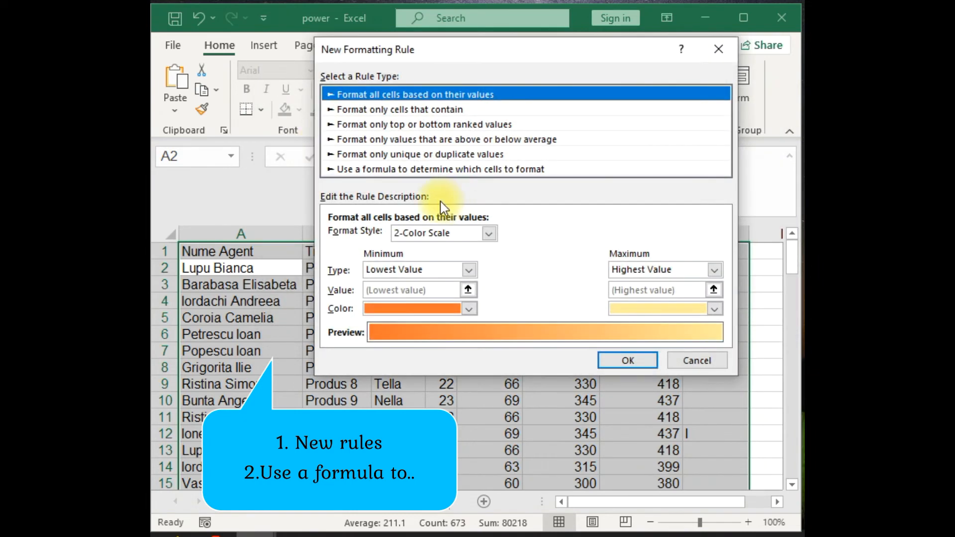
pyautogui.click(395, 171)
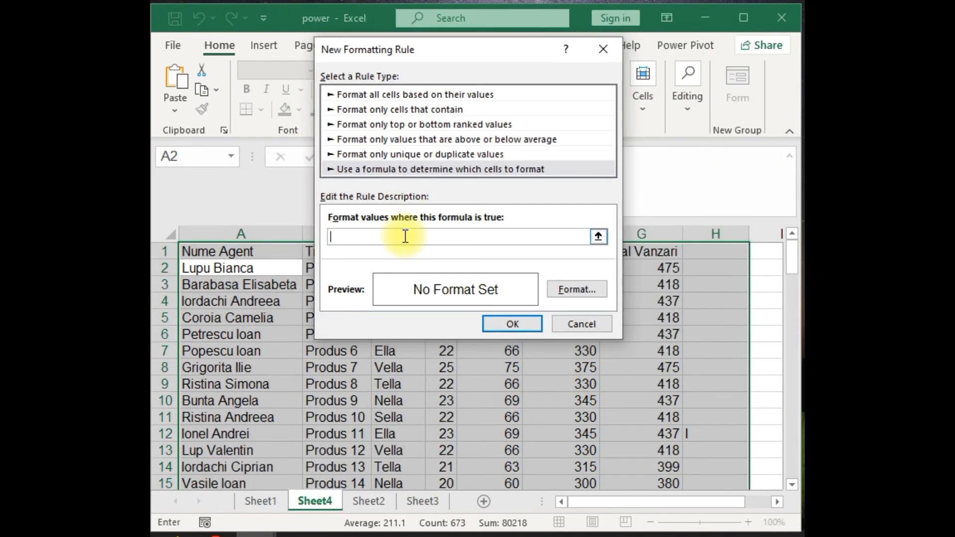
# - Enter =left($A2,1)="B" as the rule's formula to target rows whose agent name starts with B
pyautogui.click(599, 237)
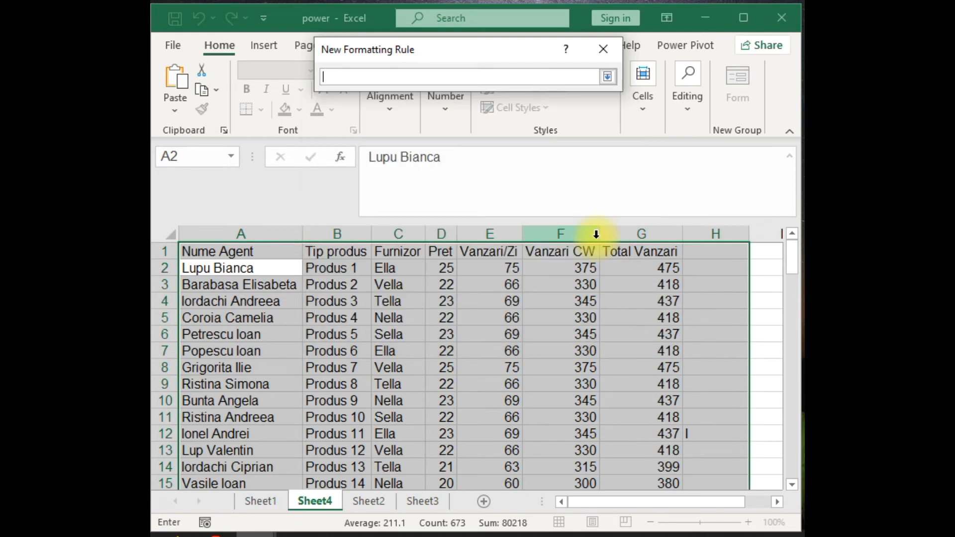
pyautogui.click(243, 269)
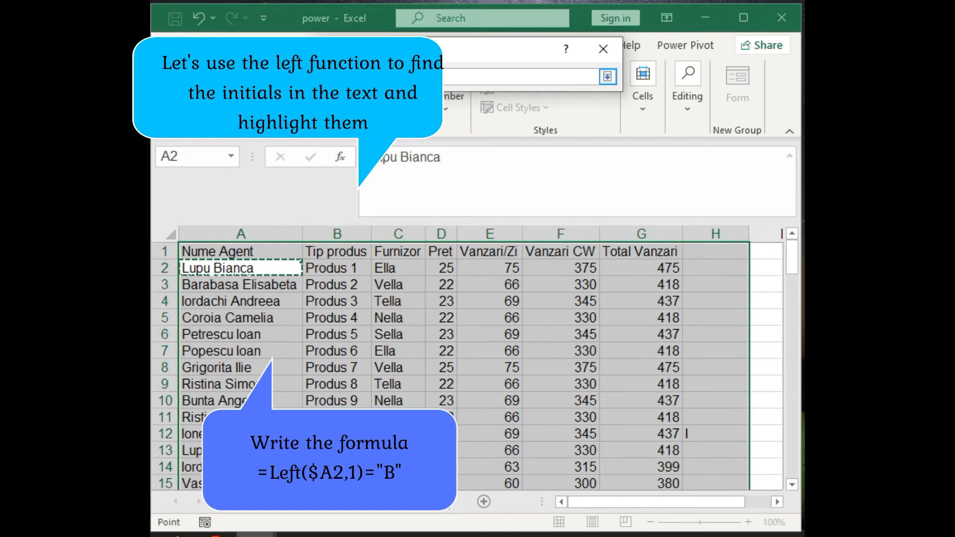
pyautogui.click(608, 76)
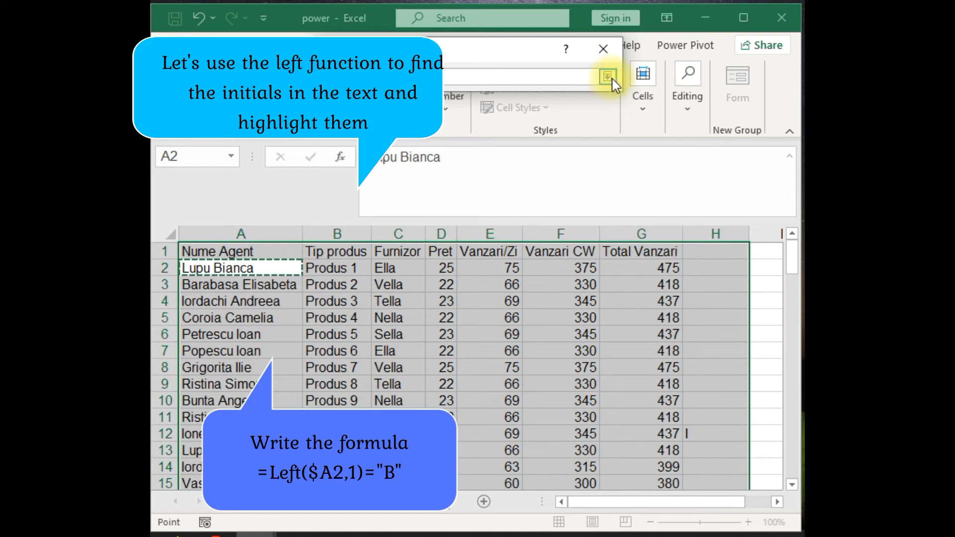
pyautogui.click(358, 229)
pyautogui.click(347, 238)
pyautogui.write('left')
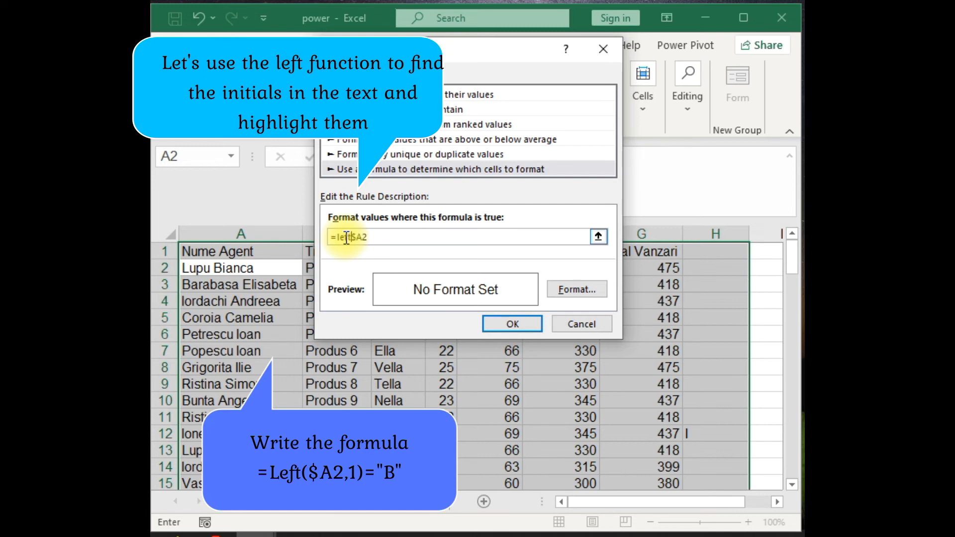
pyautogui.write('(')
pyautogui.click(382, 238)
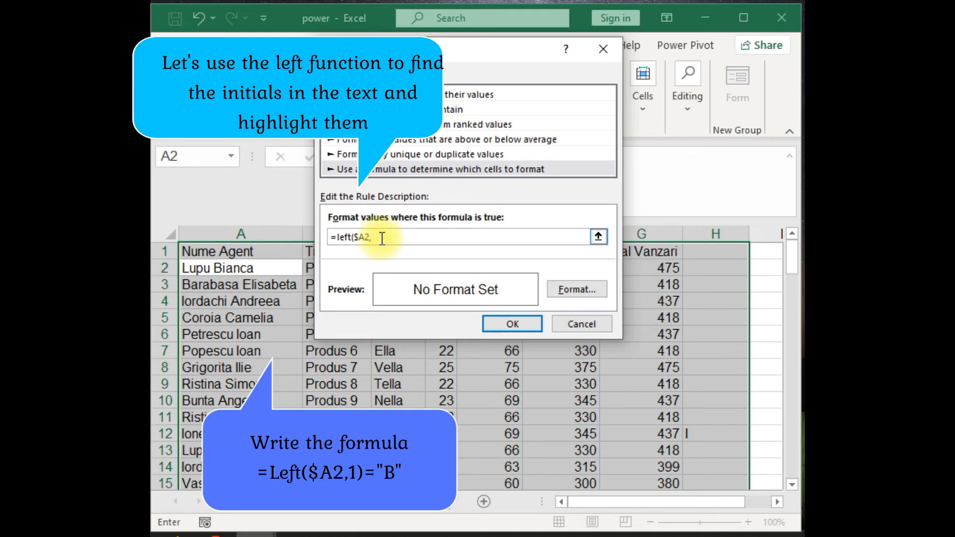
pyautogui.write(',1)="B')
# - Give the agent-name rule a light green background fill and confirm the new rule
pyautogui.click(597, 293)
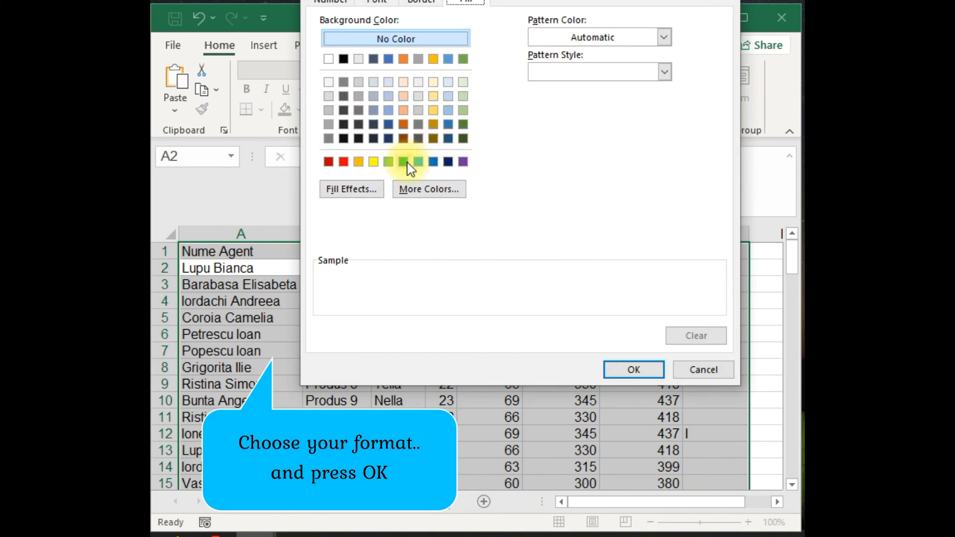
pyautogui.click(390, 162)
pyautogui.click(628, 372)
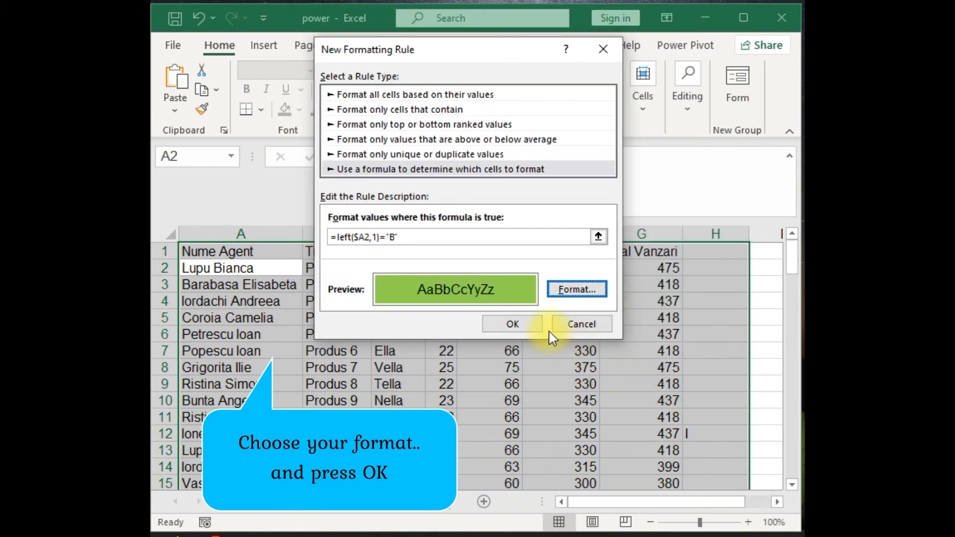
pyautogui.click(513, 324)
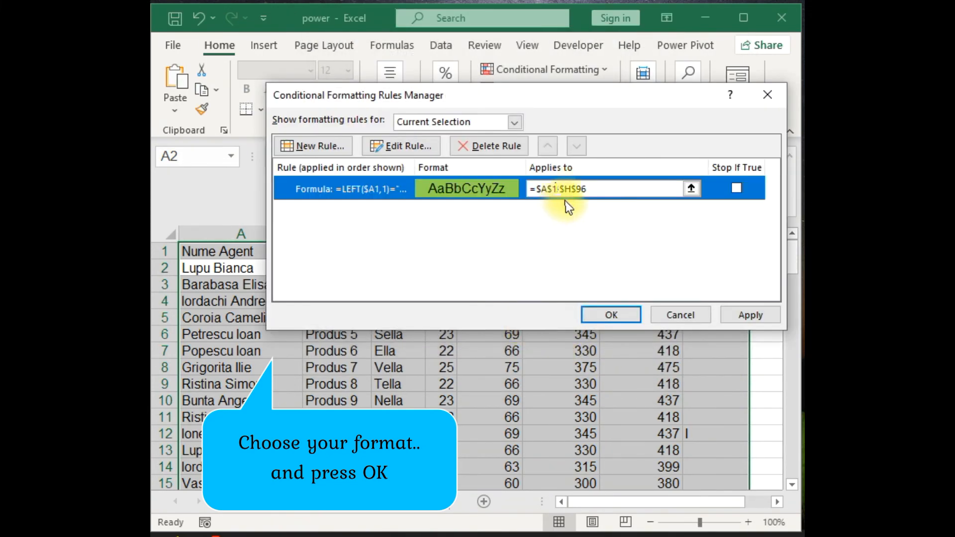
# - Change the range the rule applies to to =$A$2:$H$96, excluding the header row, and apply it
pyautogui.click(561, 189)
pyautogui.press('BackSpace')
pyautogui.press('BackSpace')
pyautogui.write('2:')
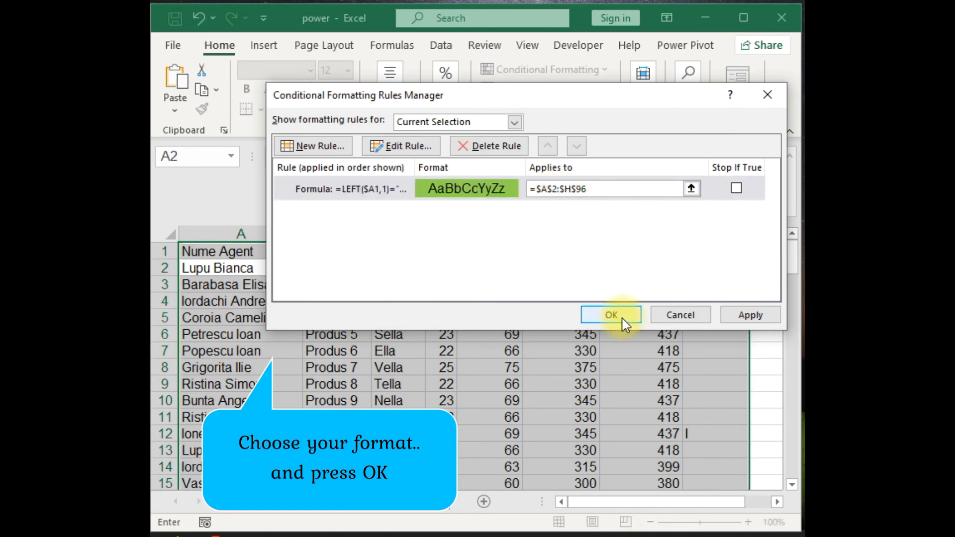
pyautogui.click(622, 317)
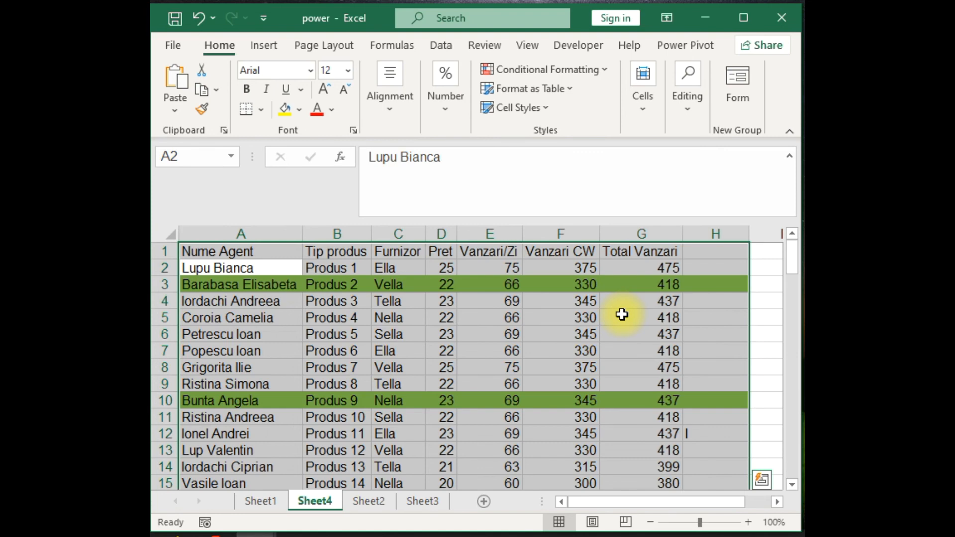
# - Look through the list for highlighted rows whose agent name starts with B, and select cell A3
pyautogui.click(370, 350)
pyautogui.scroll(-1, 374, 350)
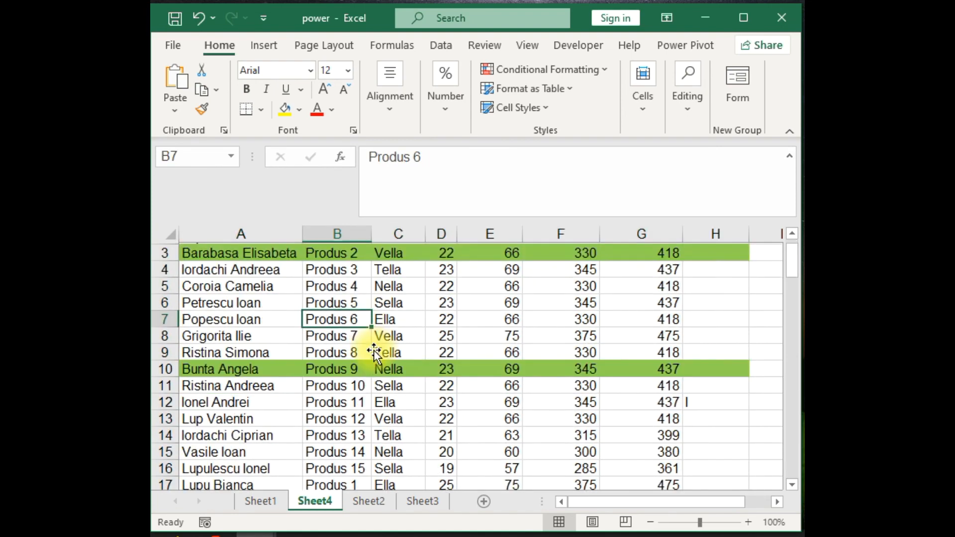
pyautogui.scroll(-8, 374, 350)
pyautogui.scroll(-5, 396, 352)
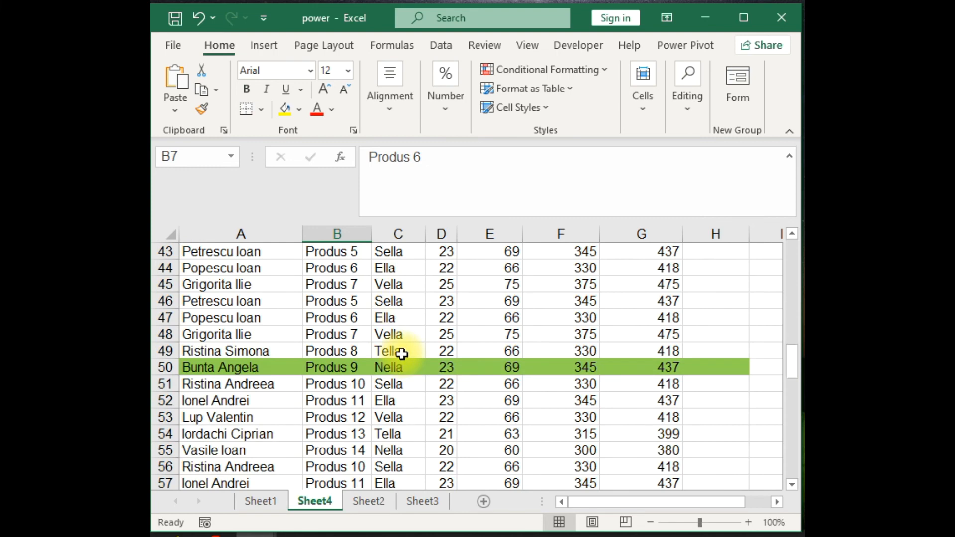
pyautogui.scroll(14, 402, 354)
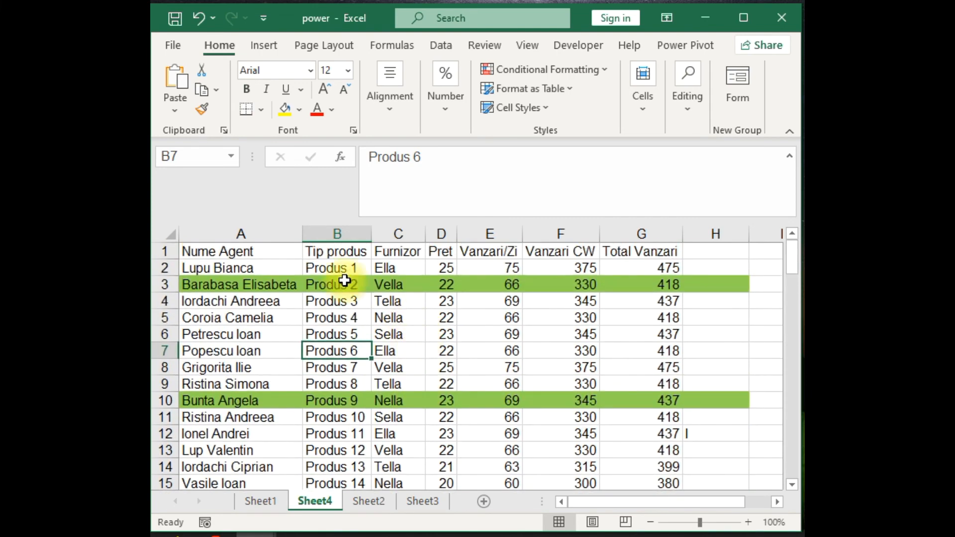
pyautogui.click(268, 287)
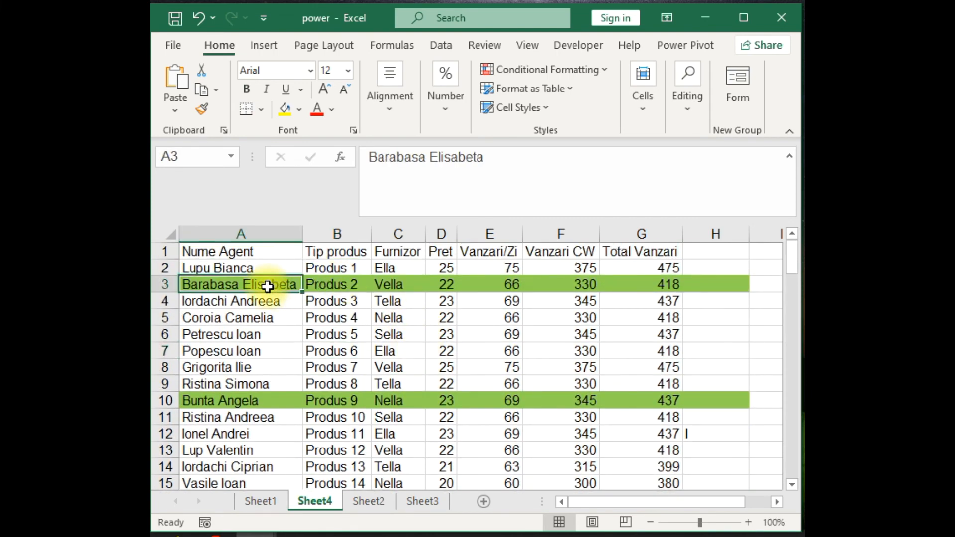
# - Edit the A2:H96 conditional formatting rule and insert AND( before LEFT in its formula
pyautogui.click(534, 76)
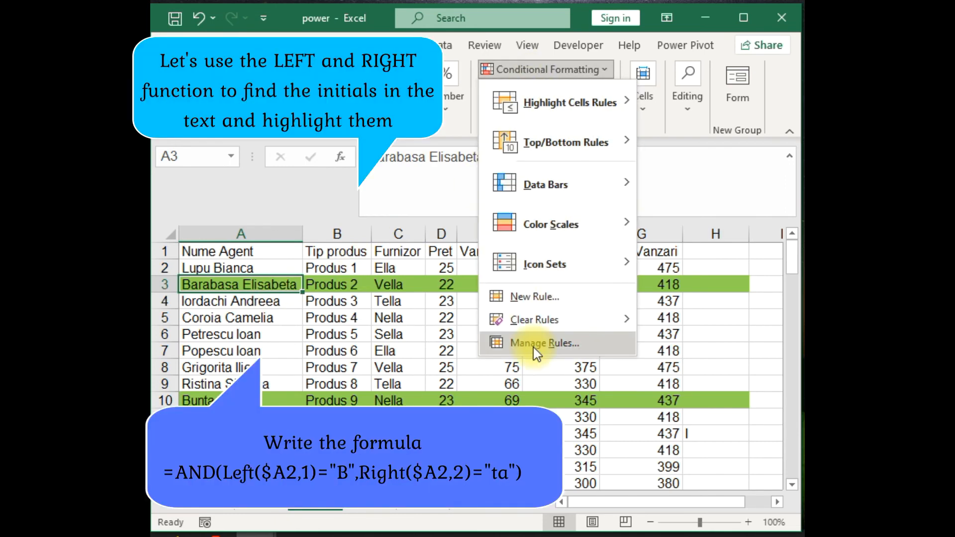
pyautogui.click(534, 344)
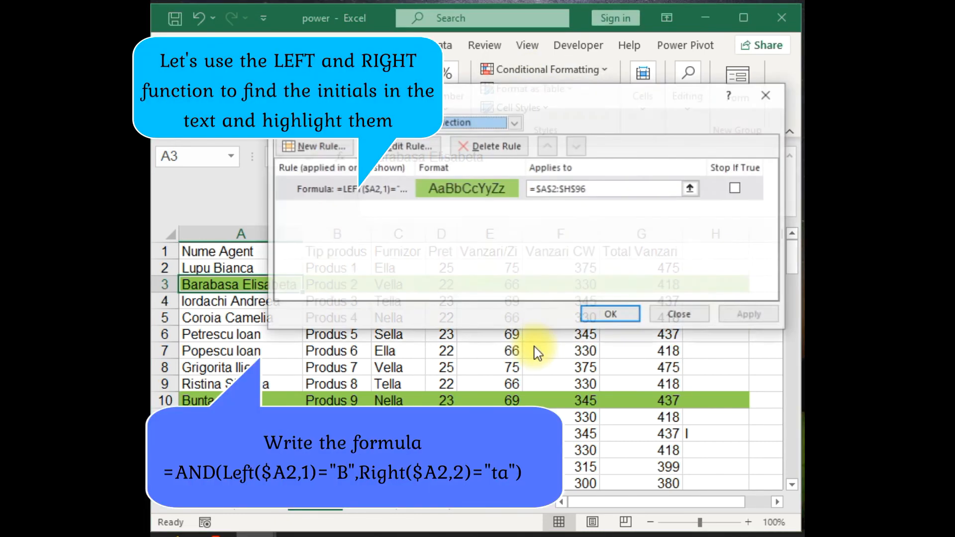
pyautogui.click(378, 191)
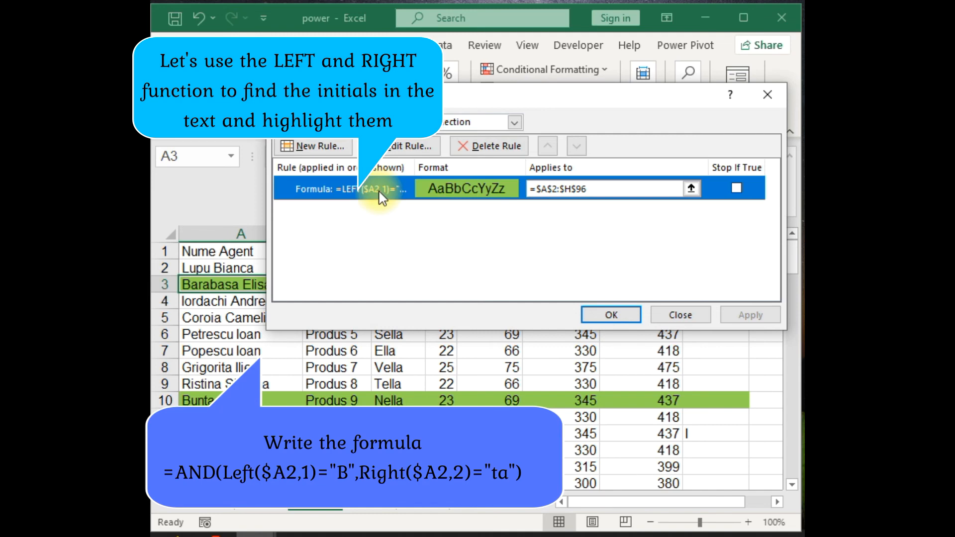
pyautogui.click(413, 149)
pyautogui.click(395, 255)
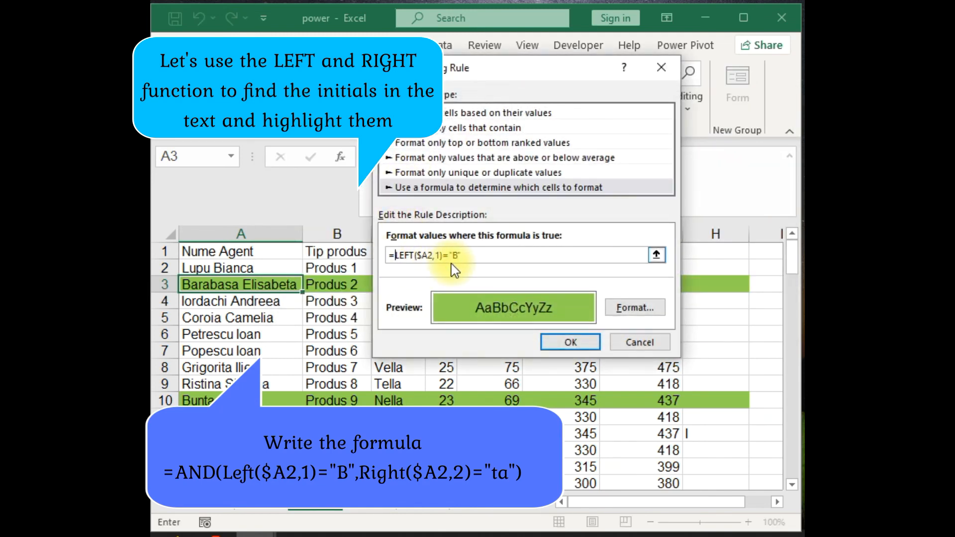
pyautogui.write('AND(')
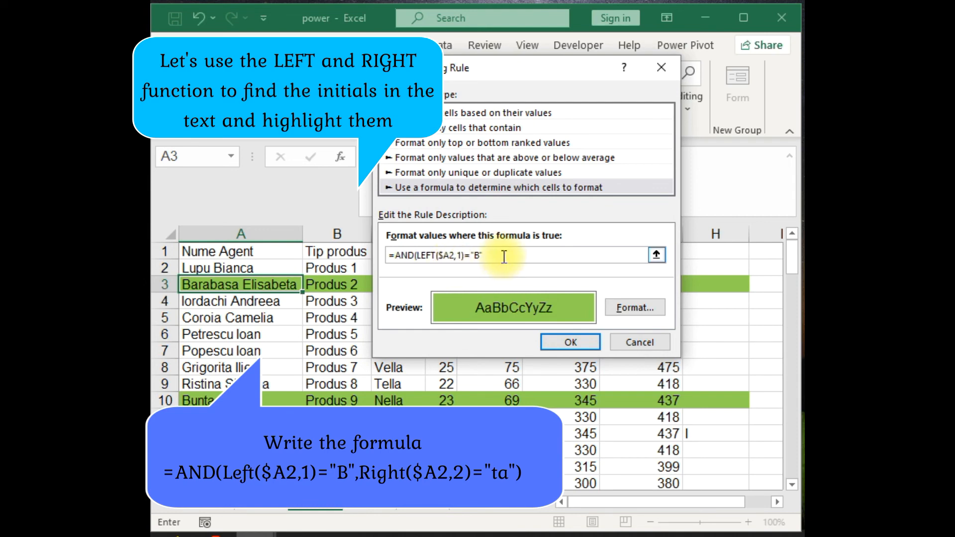
# - Add the condition Right($A2,2)="ta" to the AND formula, close the parenthesis, and apply the edited rule
pyautogui.write(',Right(')
pyautogui.click(228, 273)
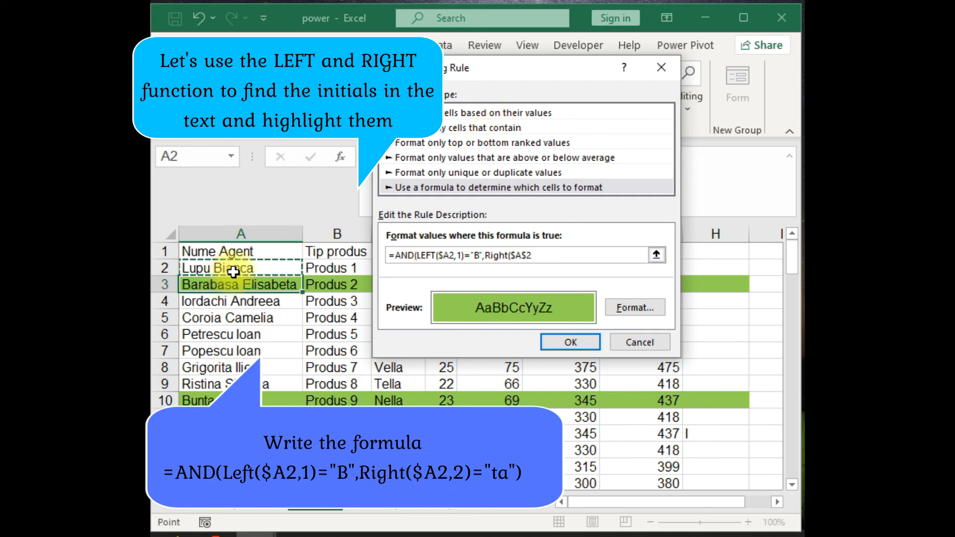
pyautogui.press('F4')
pyautogui.press('F4')
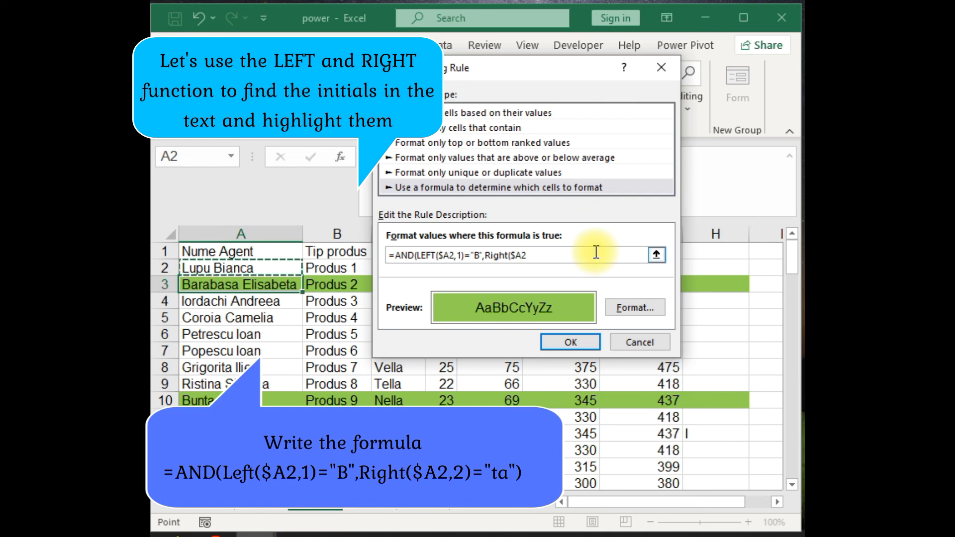
pyautogui.write(',')
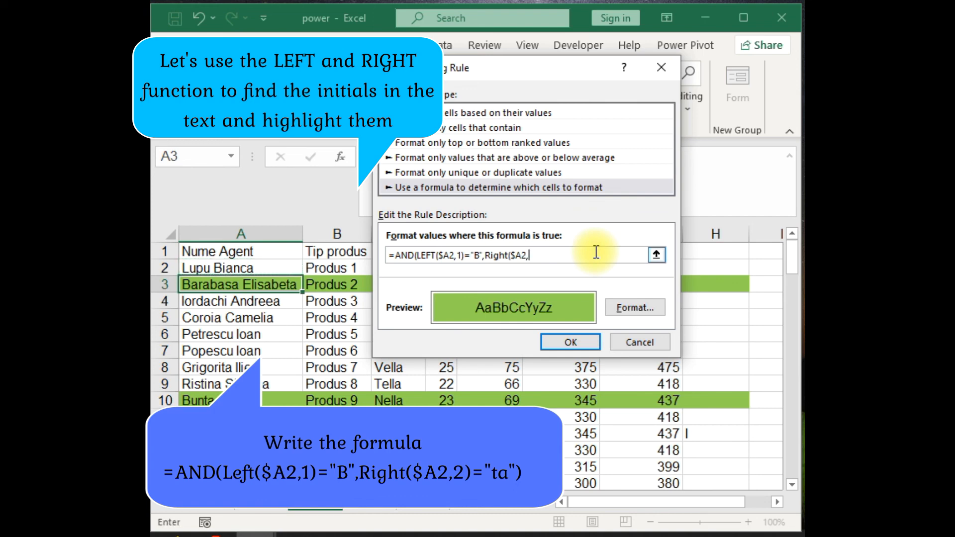
pyautogui.write('2)="')
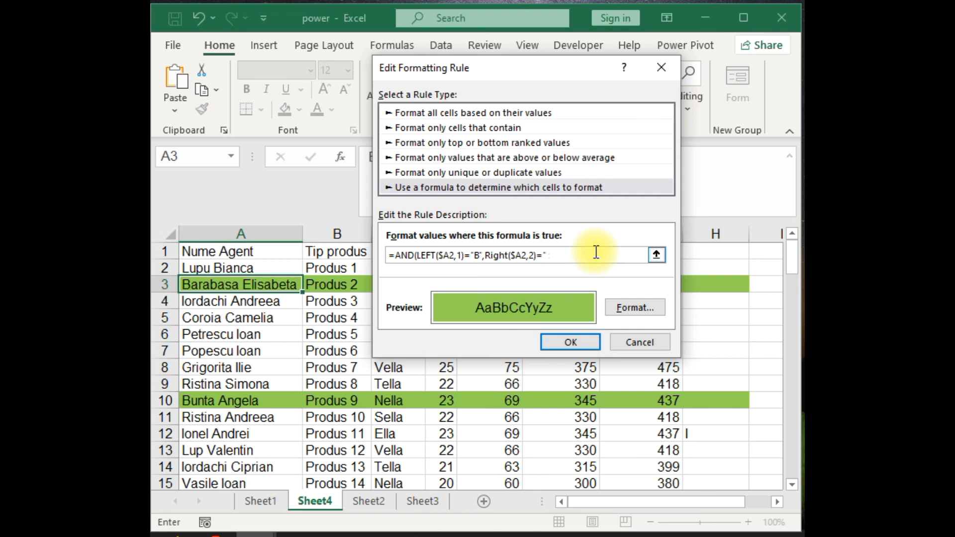
pyautogui.write('ta"')
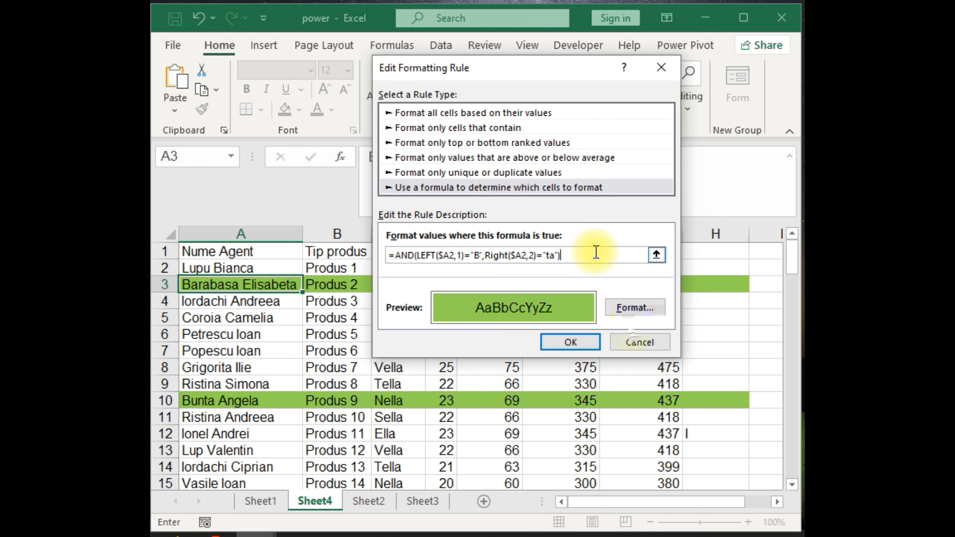
pyautogui.click(580, 342)
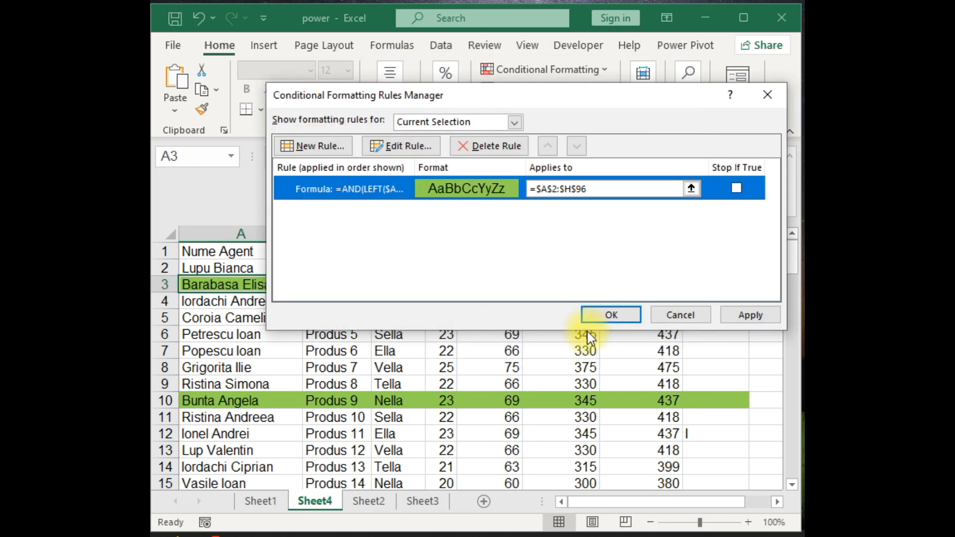
pyautogui.click(744, 314)
pyautogui.click(628, 312)
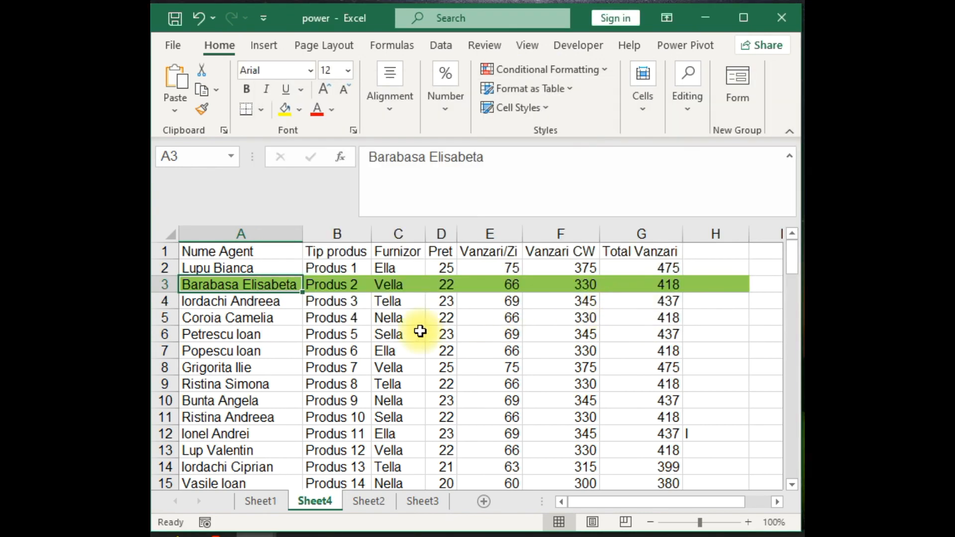
# - Check down the sheet which agent rows the combined LEFT and RIGHT rule highlights
pyautogui.press('Down')
pyautogui.press('Down')
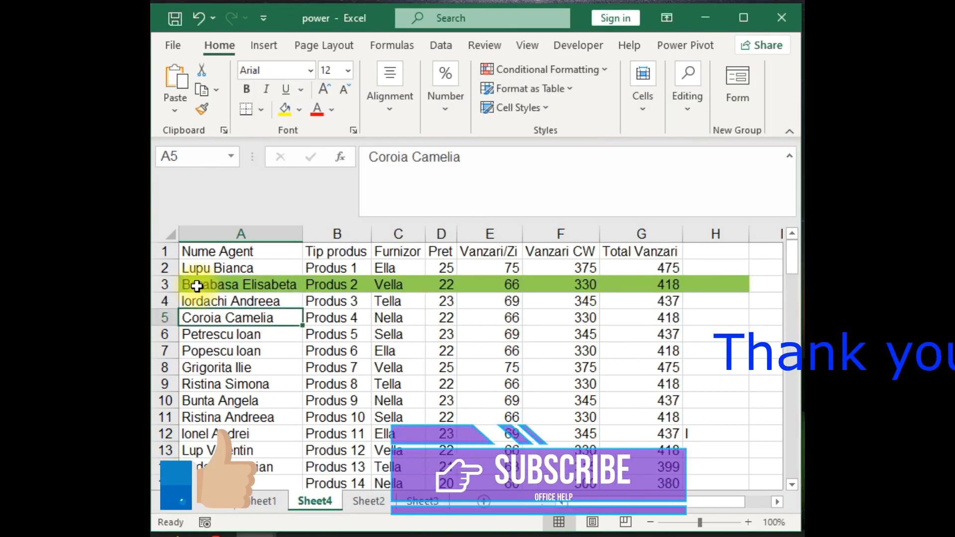
pyautogui.click(261, 288)
pyautogui.scroll(-5, 306, 332)
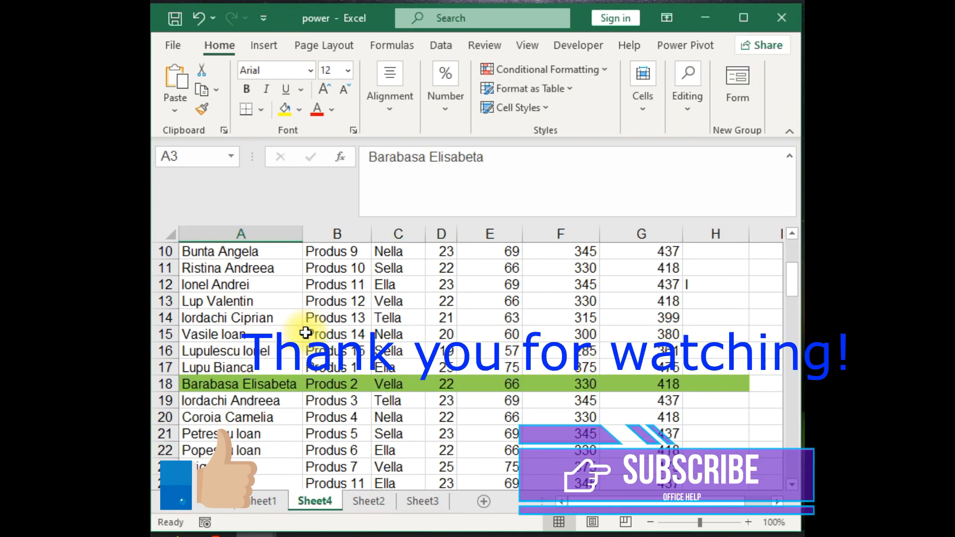
pyautogui.scroll(-10, 306, 332)
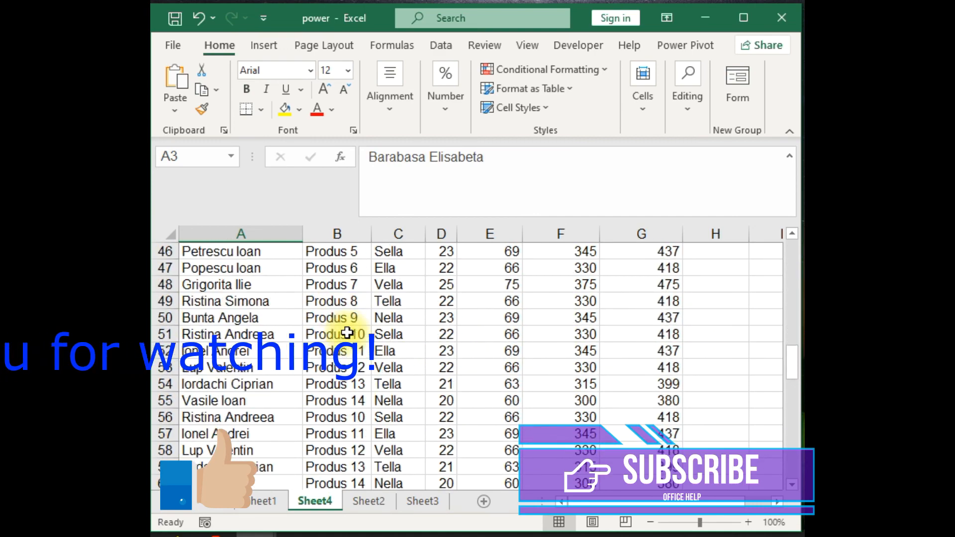